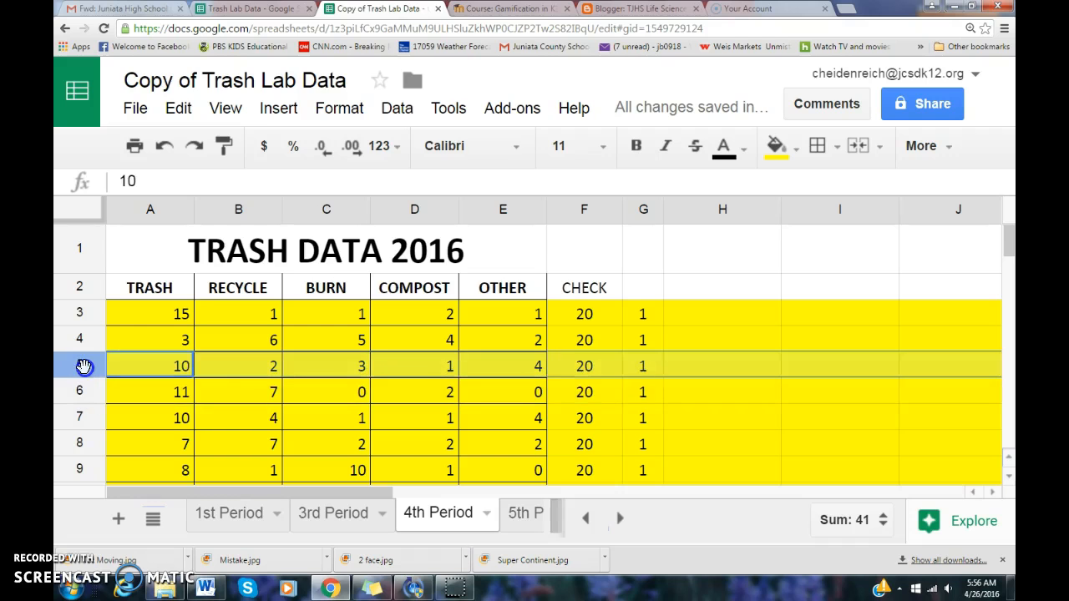
Review the trash counts in the data table and the blue totals row
click(99, 338)
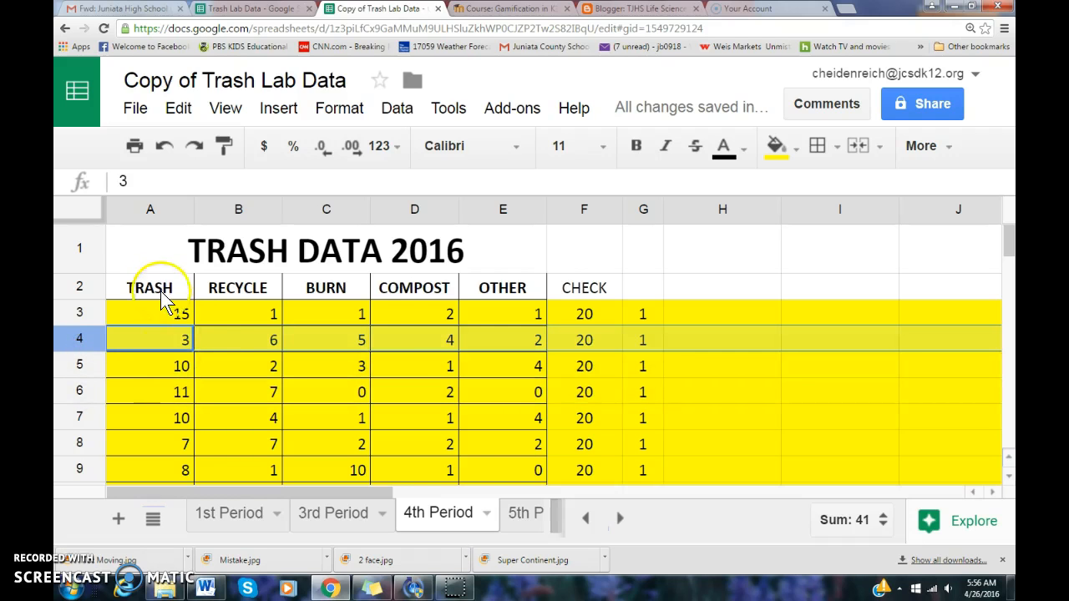
scroll(232, 342, down, 3)
scroll(233, 344, down, 6)
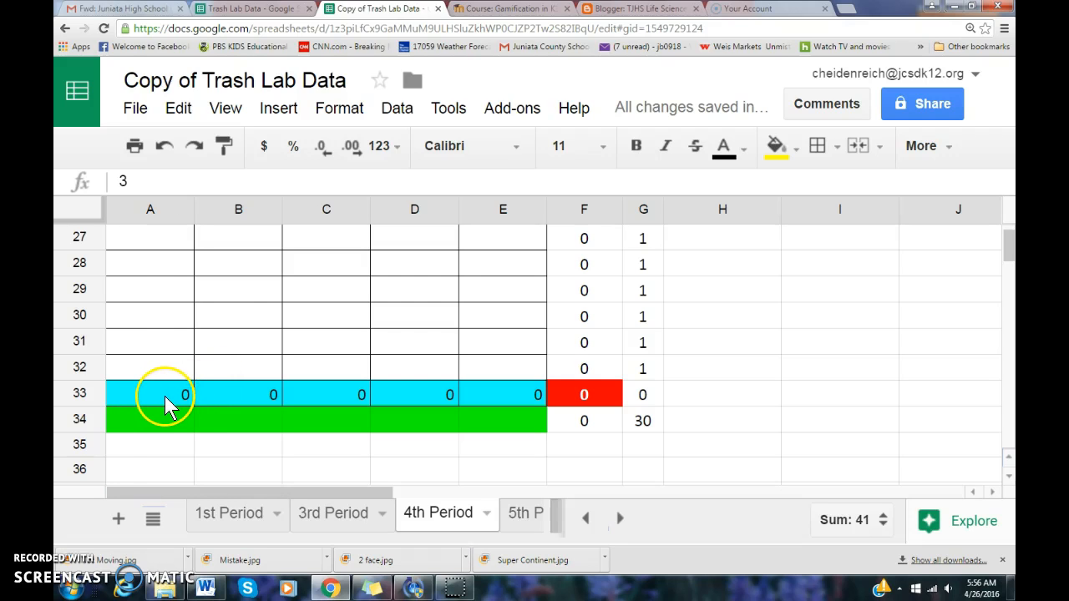
click(164, 396)
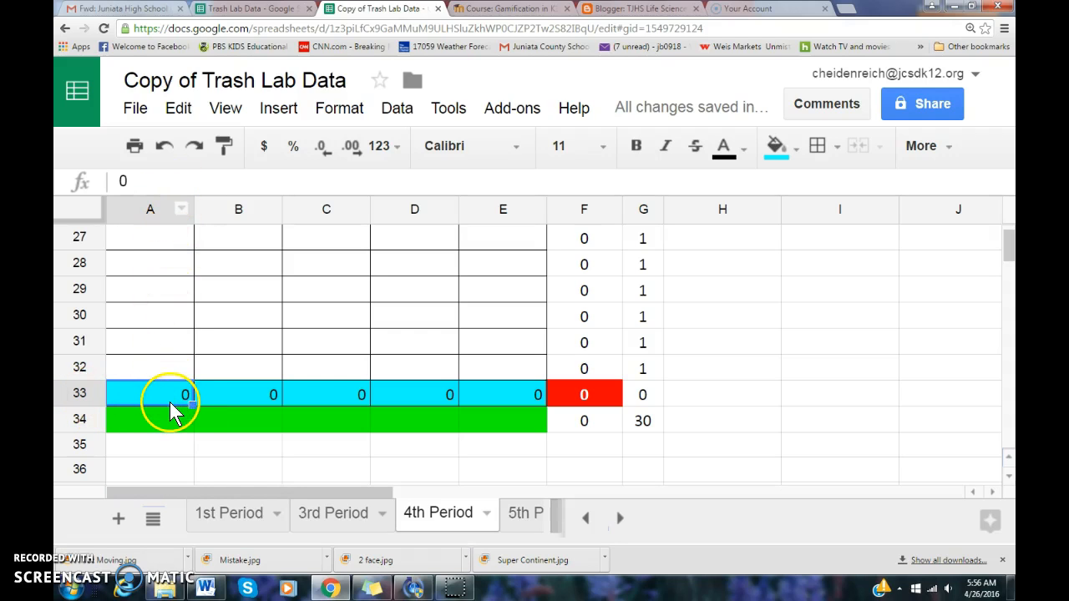
Insert a blank column left of column A, shifting the table to start at column B
click(134, 210)
right_click(131, 219)
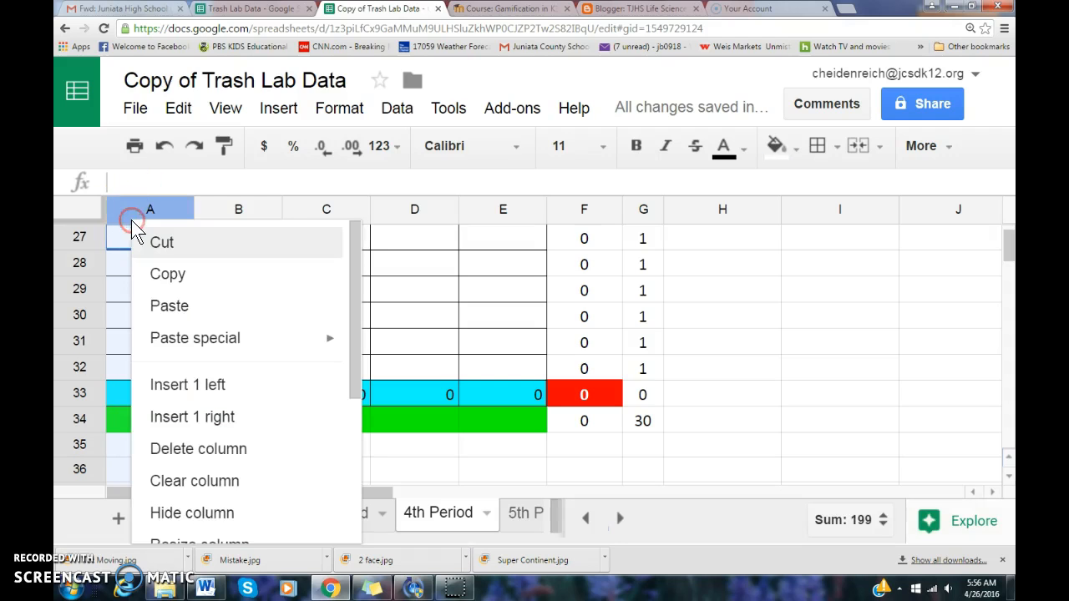
click(199, 394)
scroll(229, 430, down, 5)
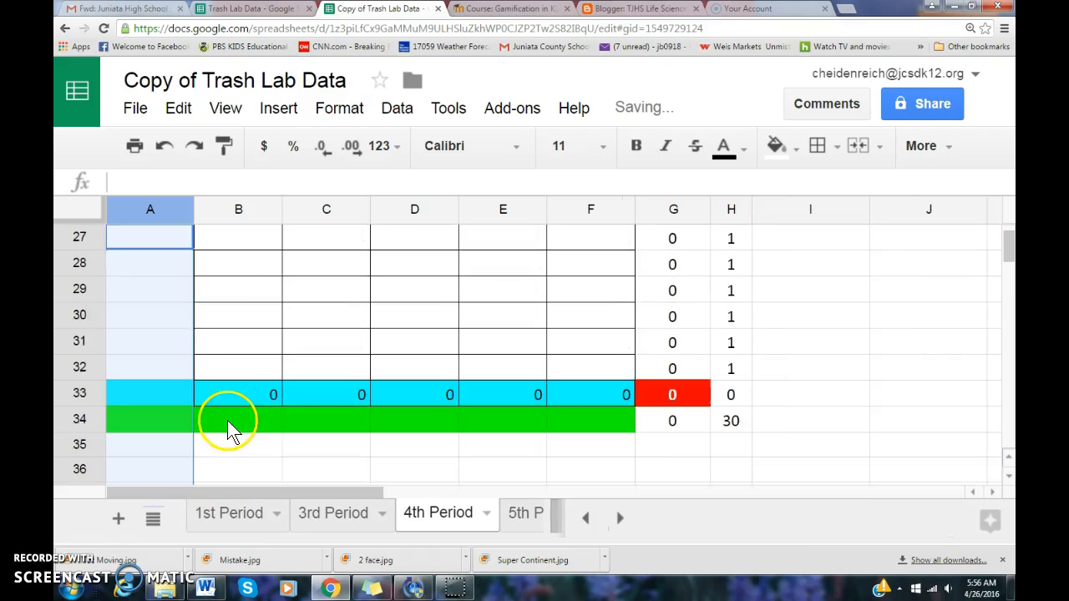
scroll(226, 422, up, 1)
click(219, 315)
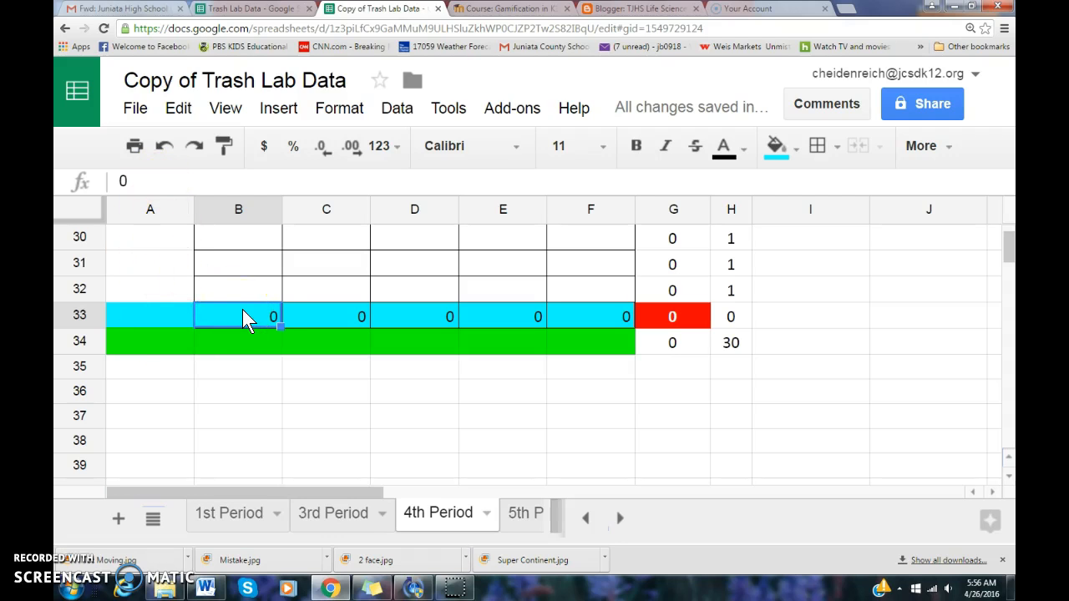
Enter =sum(B3:B23) in B33 so the TRASH total reads 199
text(=)
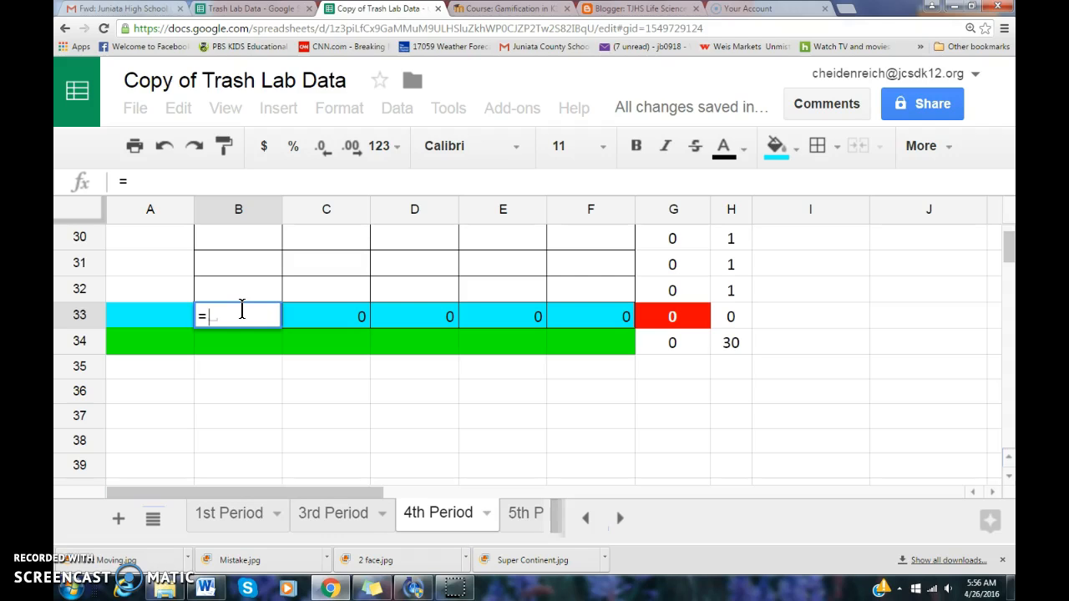
scroll(249, 271, up, 6)
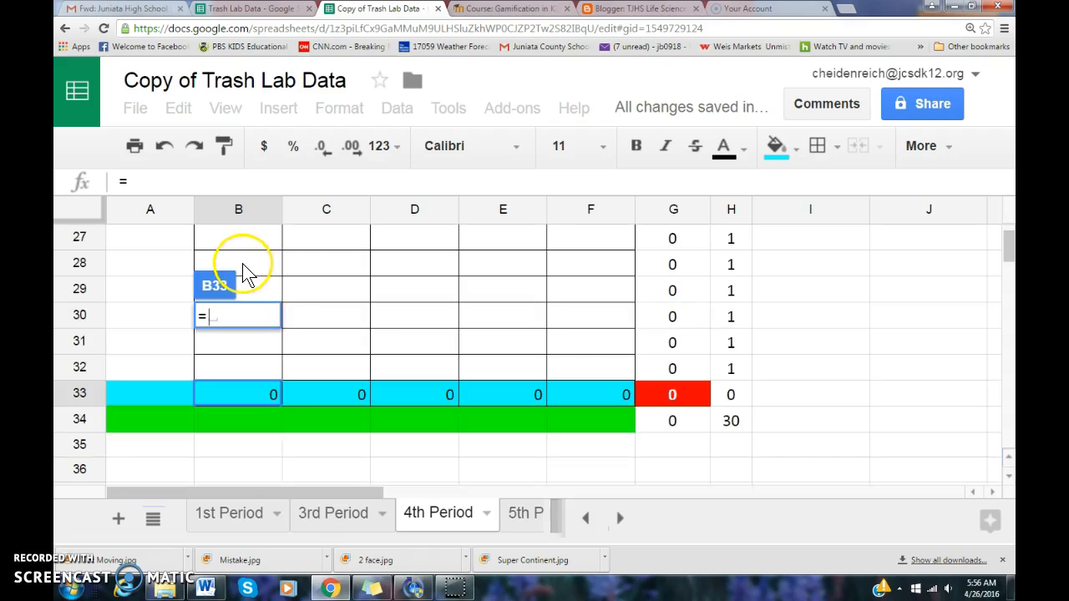
scroll(242, 264, up, 1)
scroll(242, 264, down, 1)
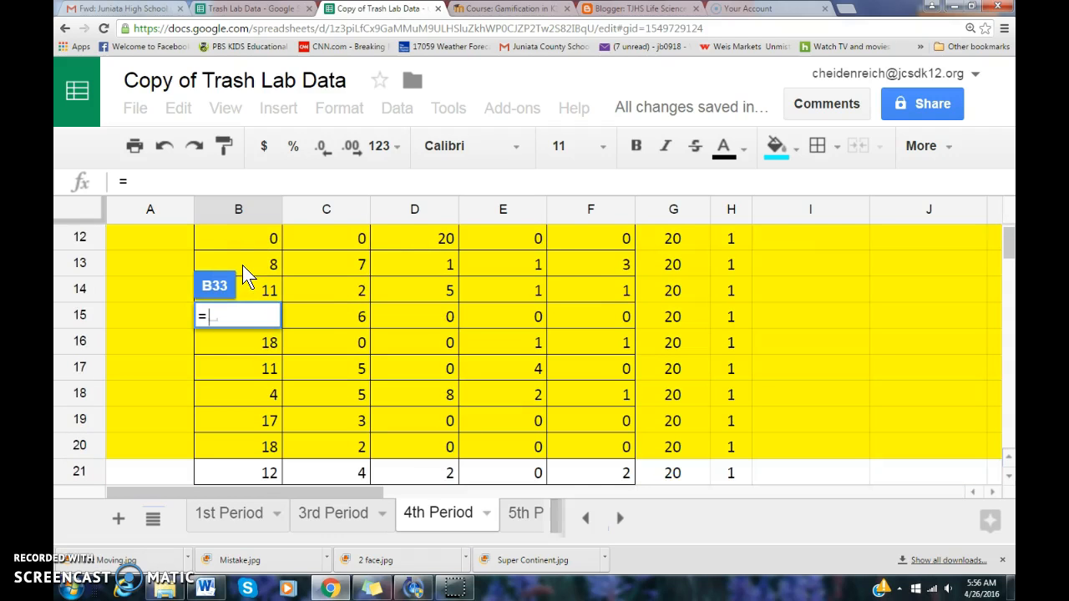
text(sum)
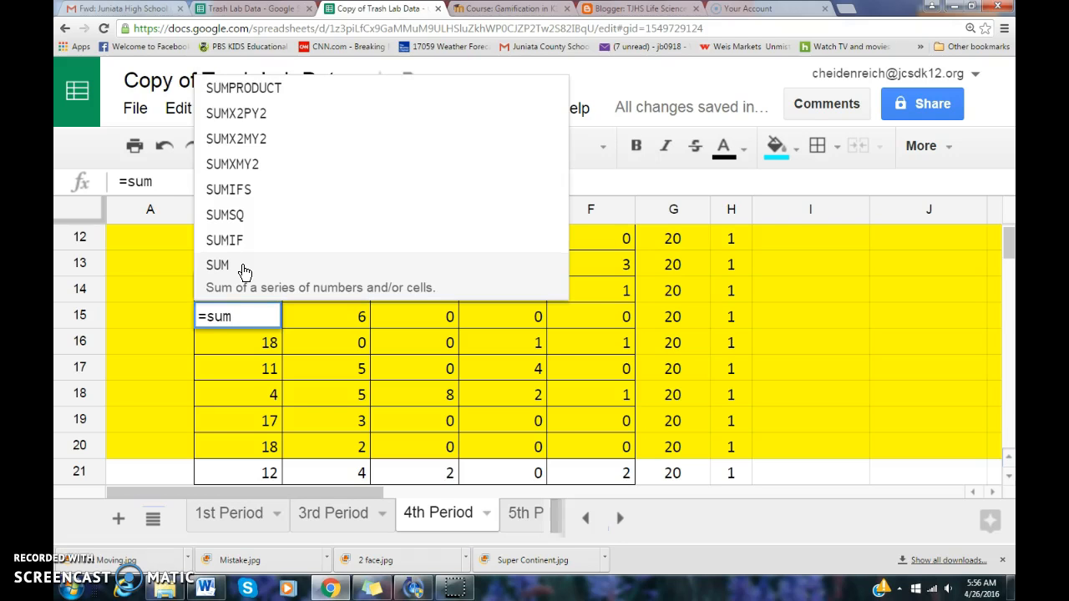
text(()
click(240, 316)
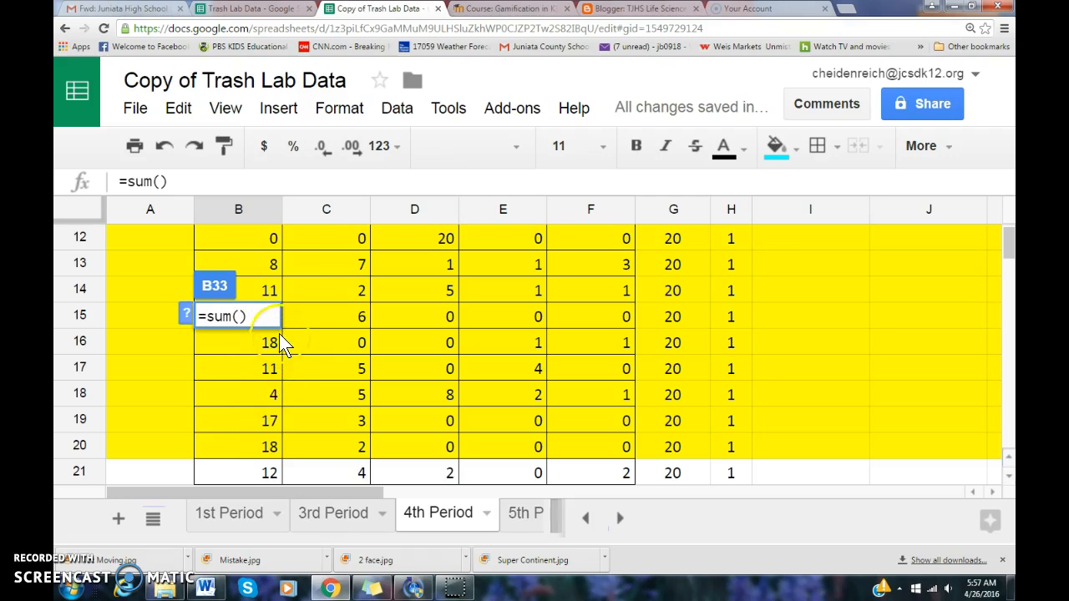
scroll(271, 307, up, 5)
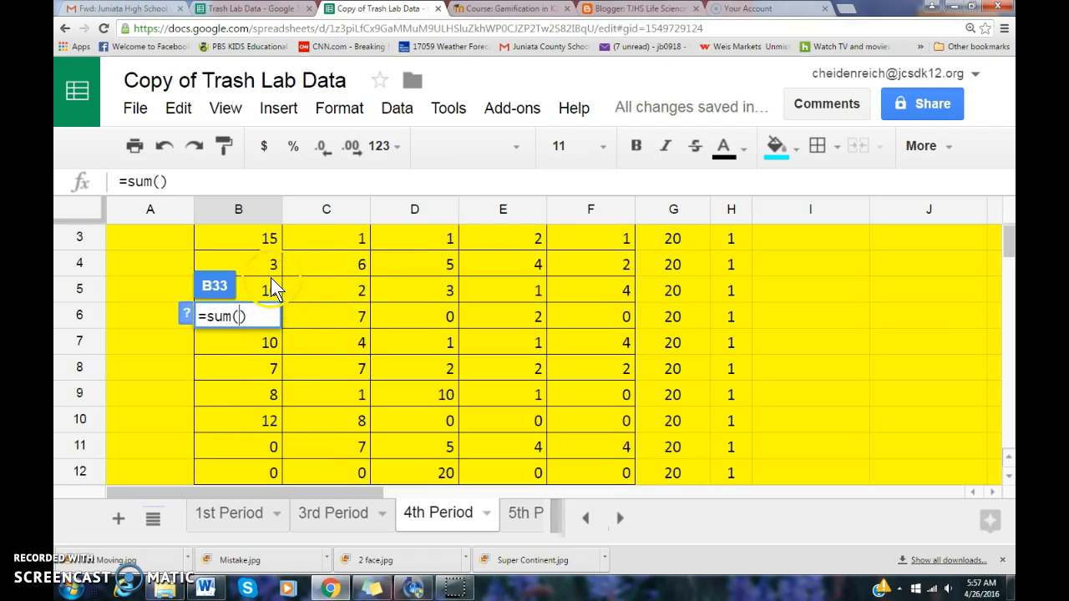
scroll(275, 266, up, 1)
click(263, 314)
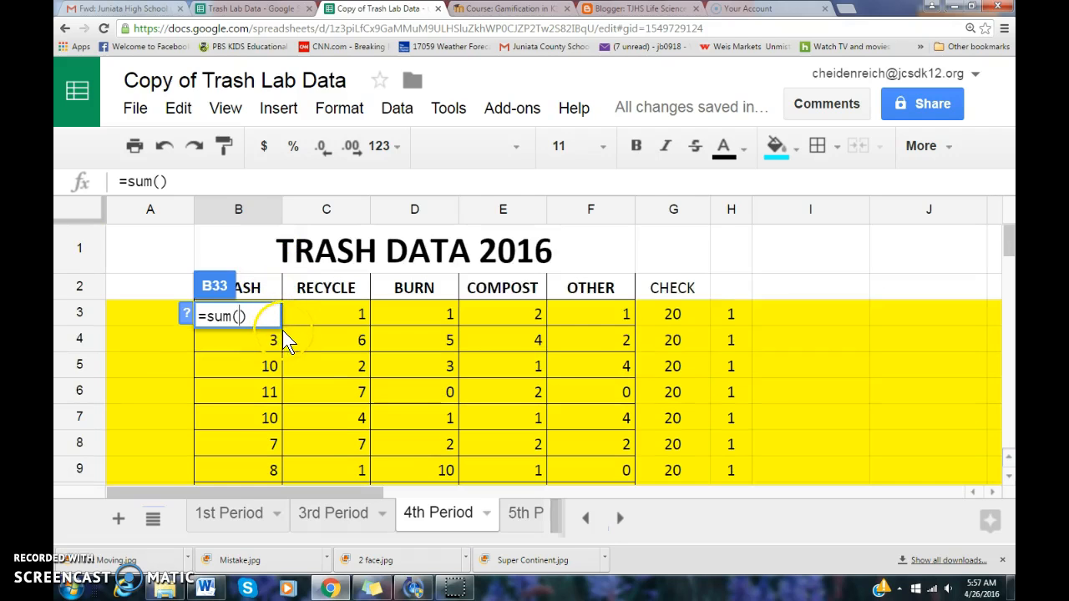
scroll(282, 329, down, 1)
drag(266, 241, 275, 282)
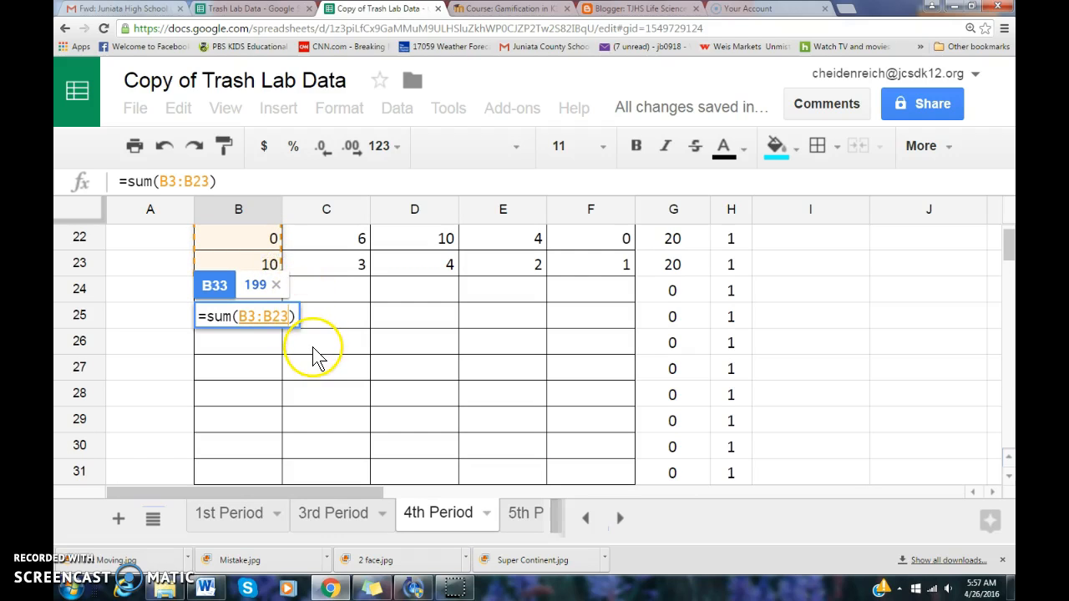
key(Return)
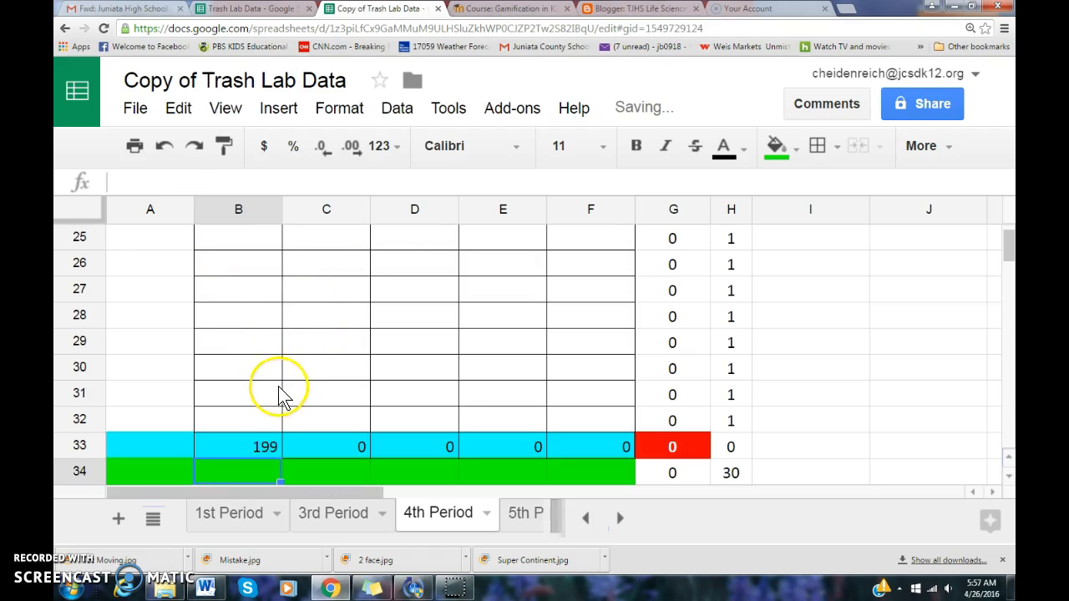
click(264, 445)
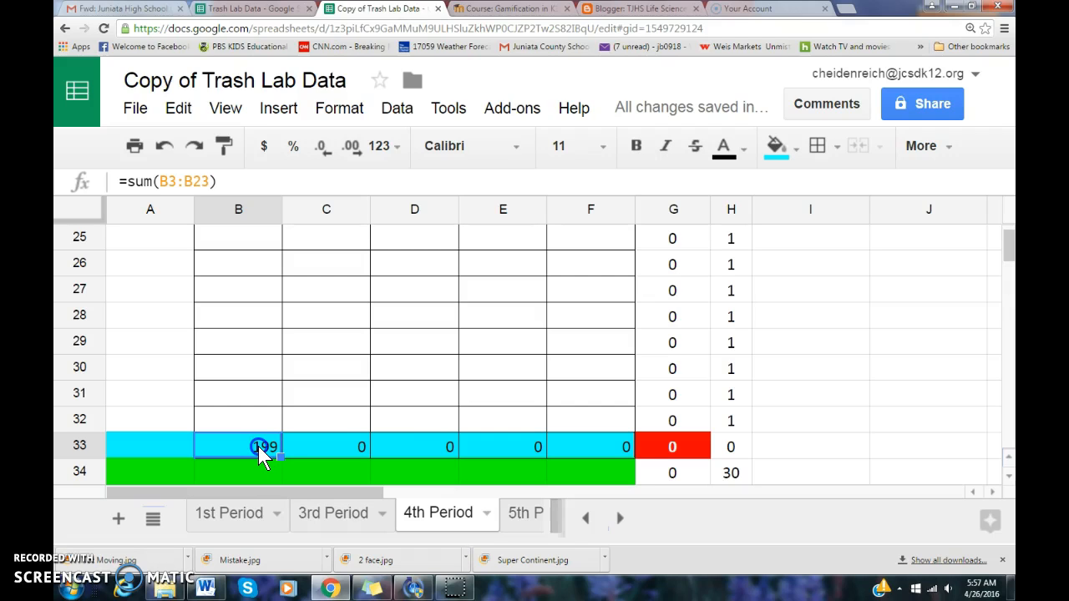
Fill the SUM formula from B33 across to F33 and verify each column's range
drag(258, 446, 587, 451)
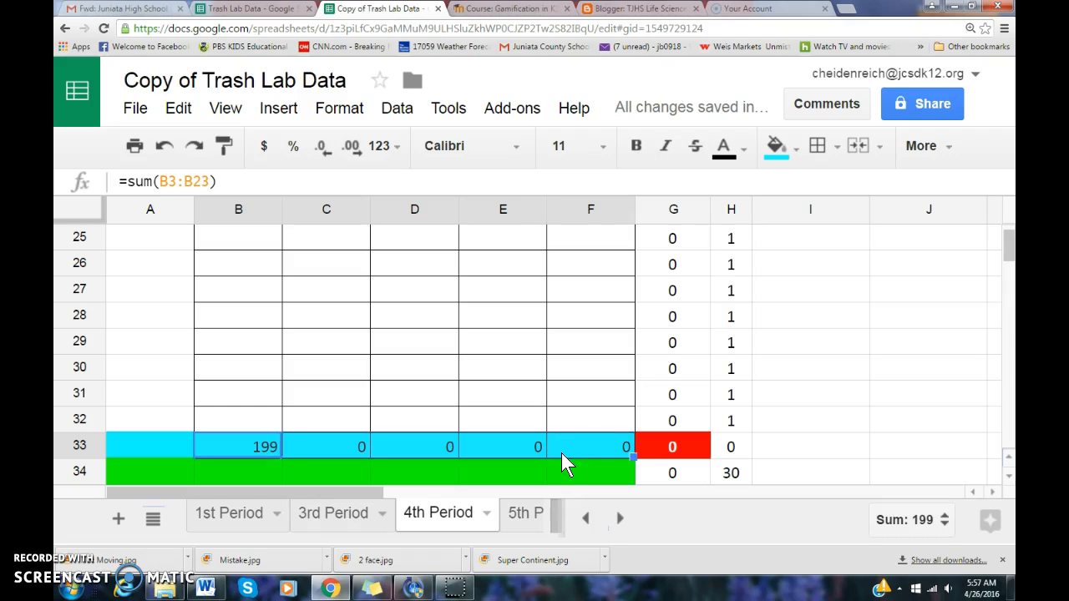
key(ctrl+r)
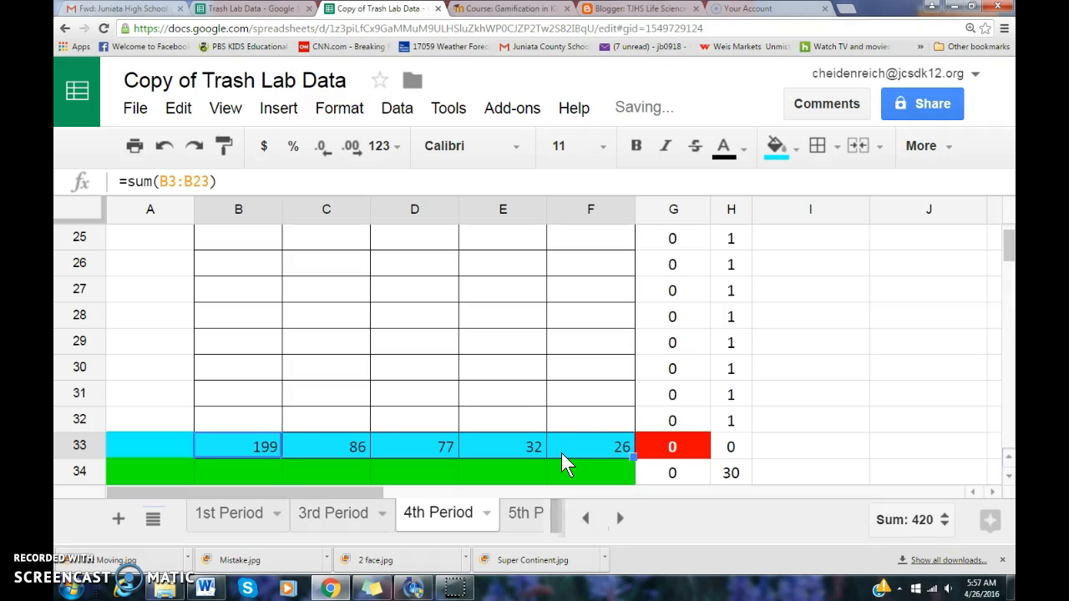
click(326, 445)
click(266, 448)
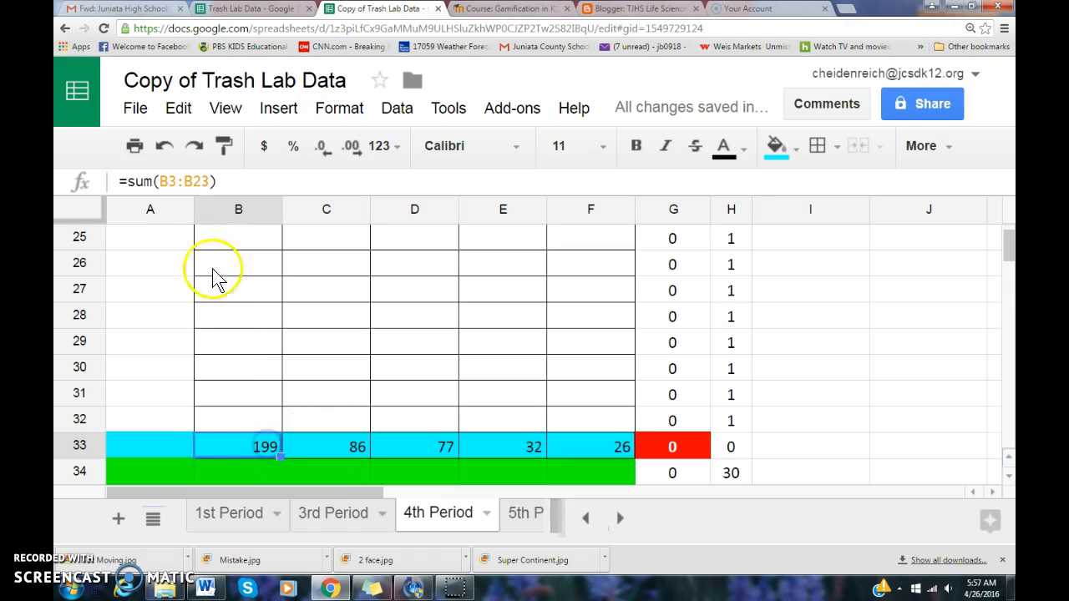
drag(204, 181, 161, 181)
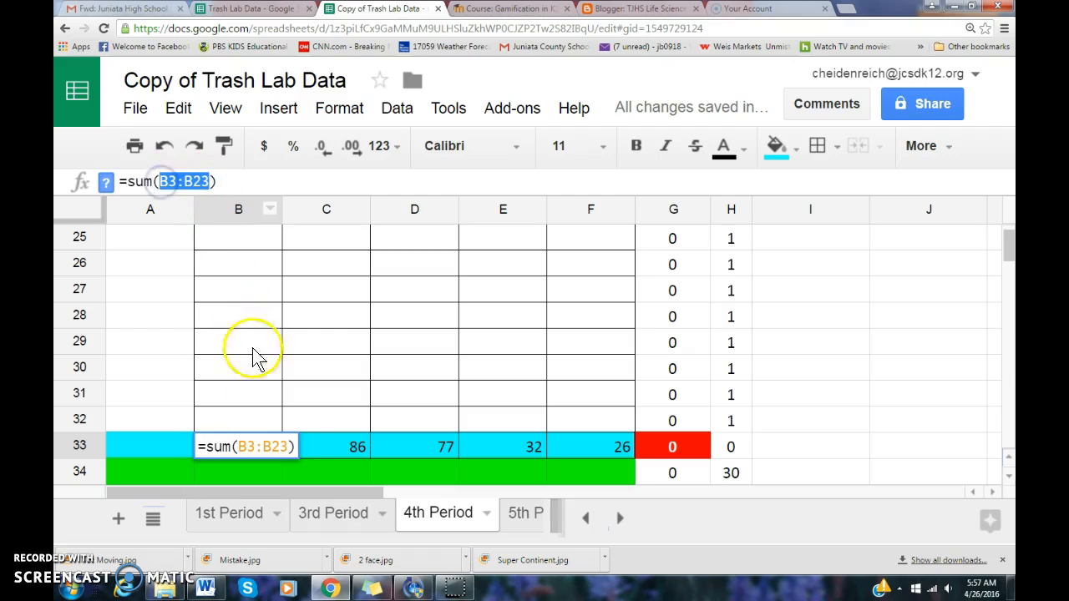
click(343, 455)
click(200, 182)
drag(204, 182, 159, 182)
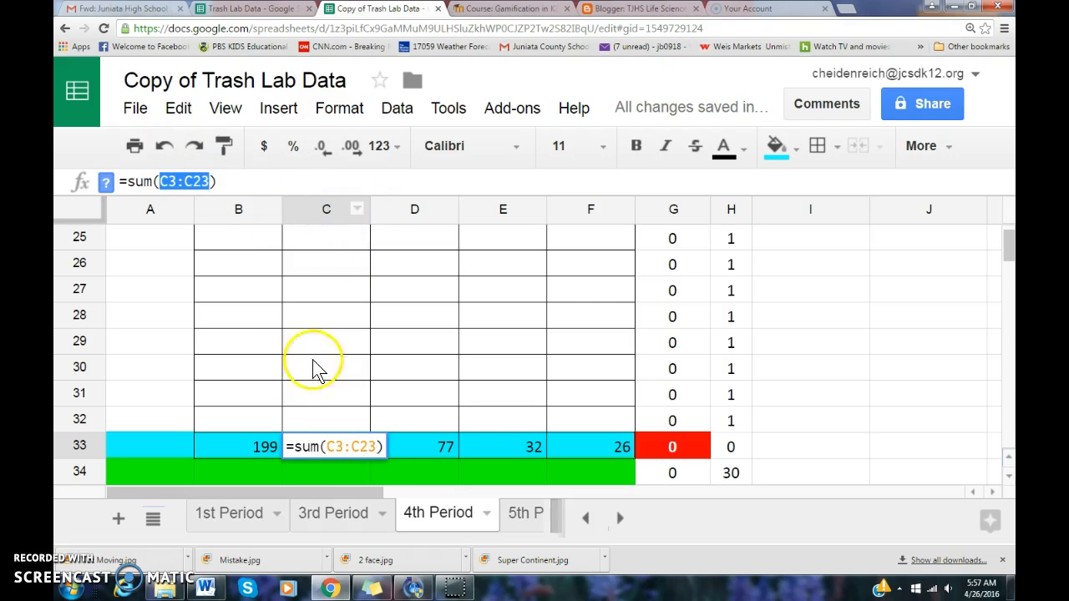
click(434, 446)
click(501, 446)
click(587, 446)
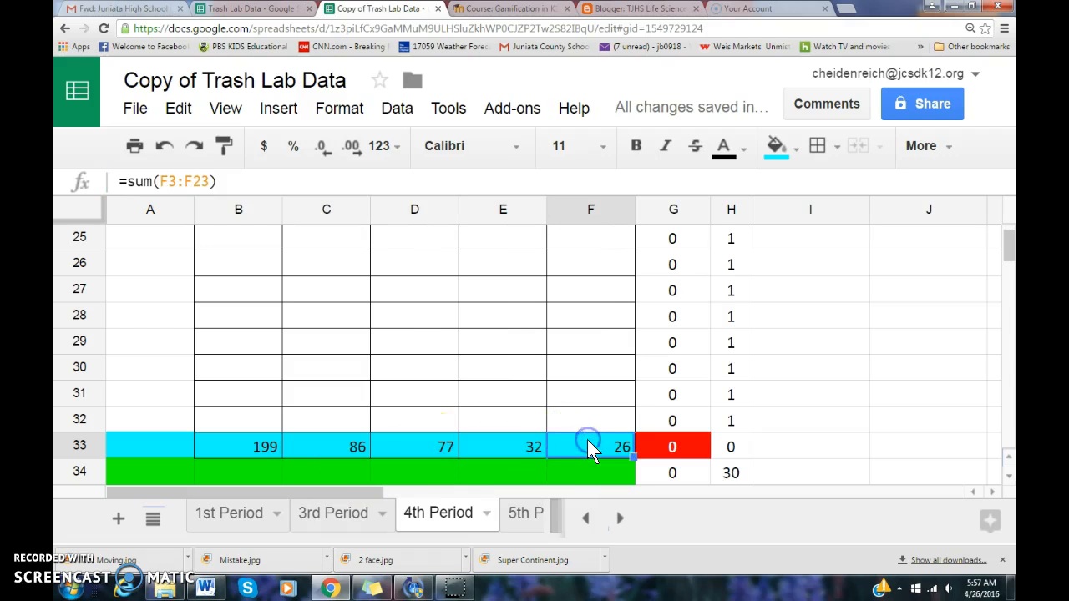
Extend the totals formula into G33 for a grand total of 420
drag(613, 442, 650, 445)
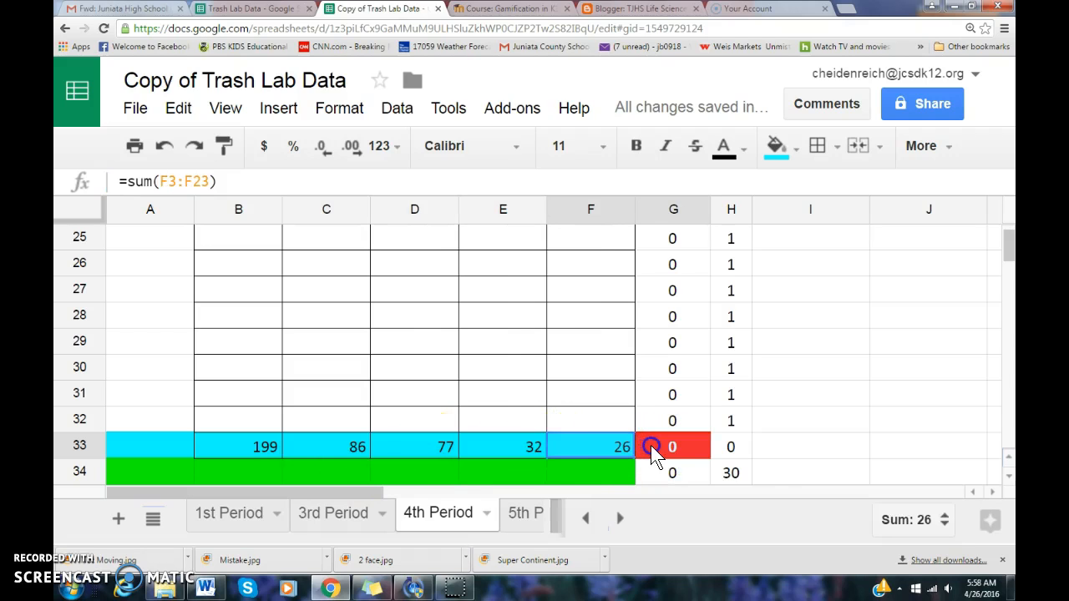
key(ctrl+r)
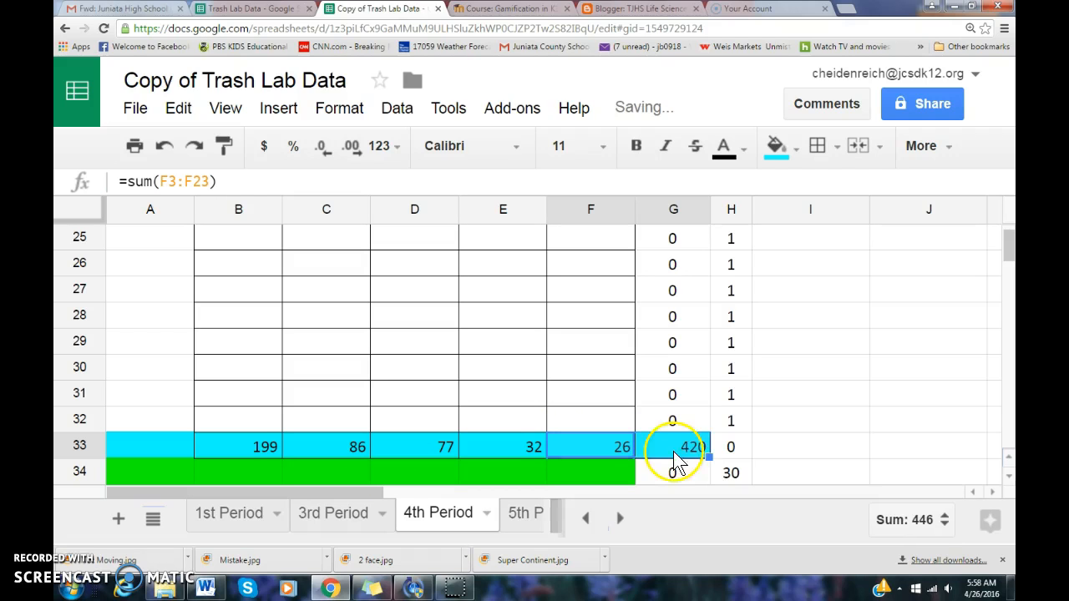
click(687, 446)
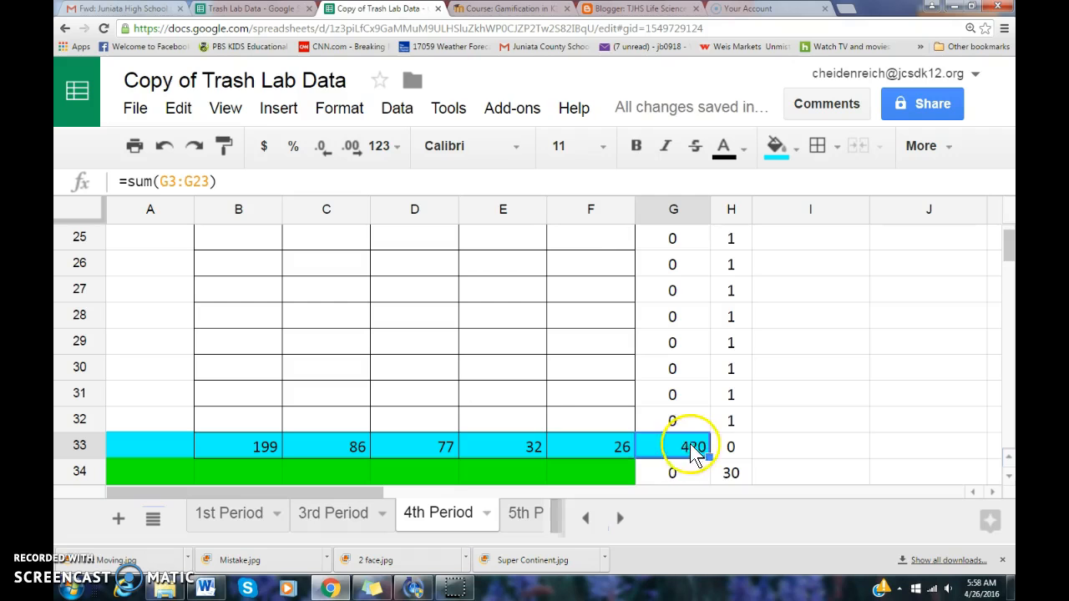
click(242, 471)
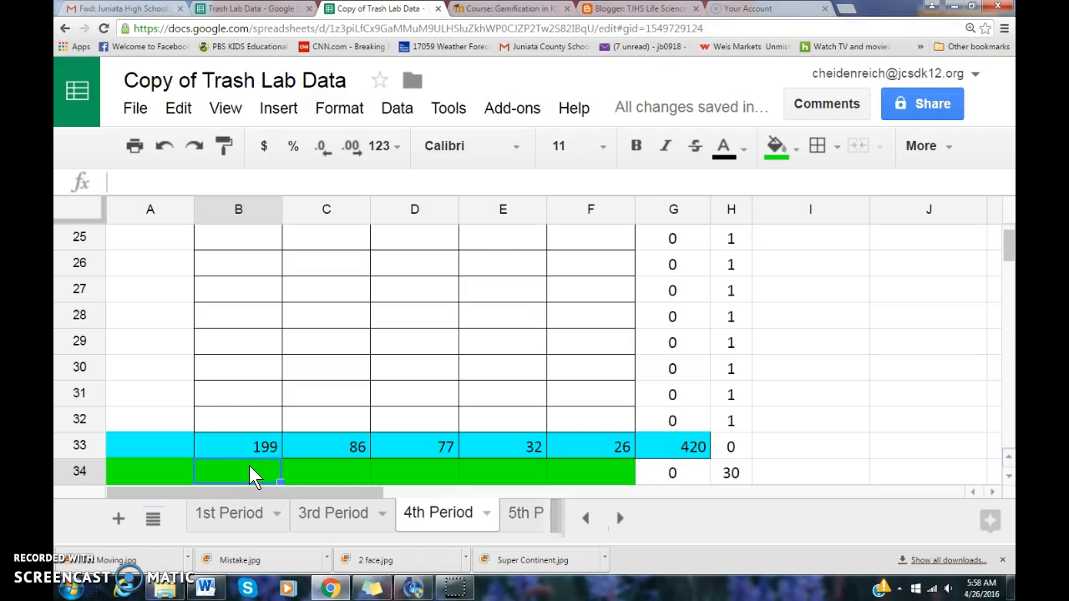
Enter =B33/420 in B34 and fill it right through F34
click(259, 453)
click(261, 473)
text(=)
click(262, 450)
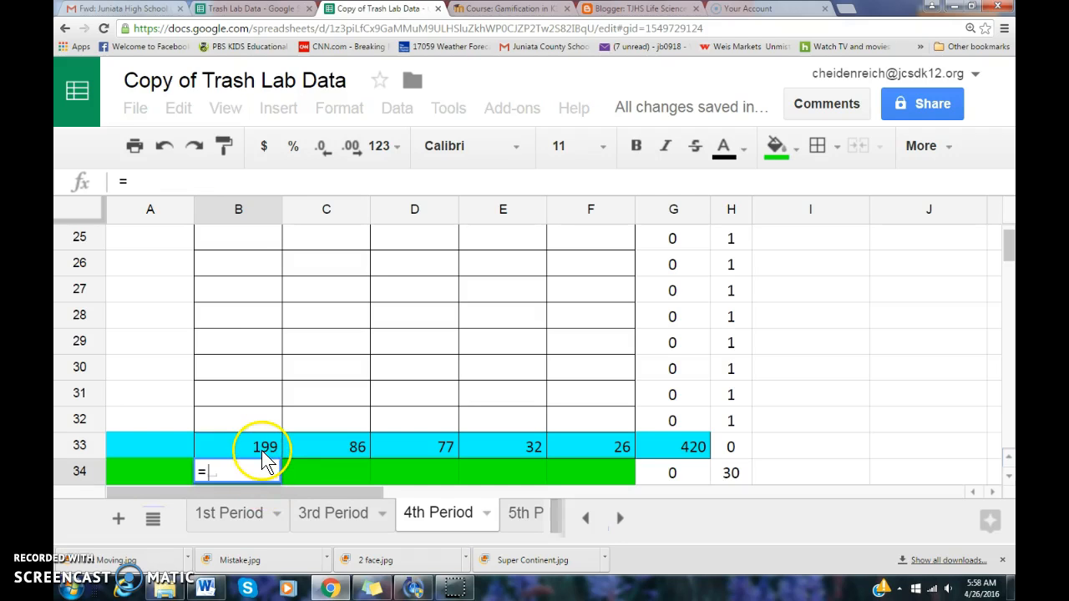
click(259, 474)
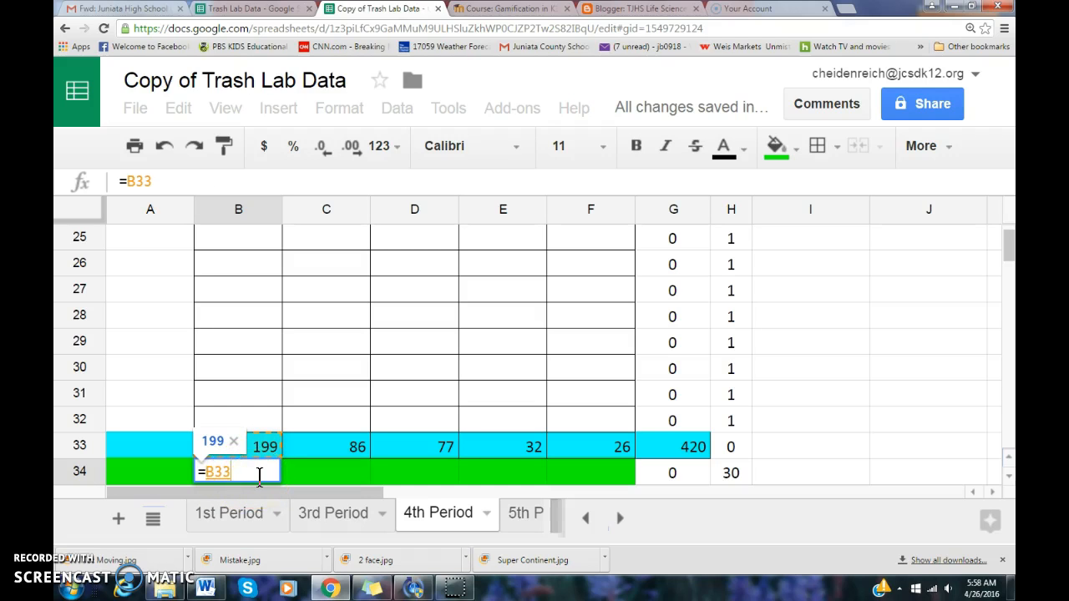
text(/)
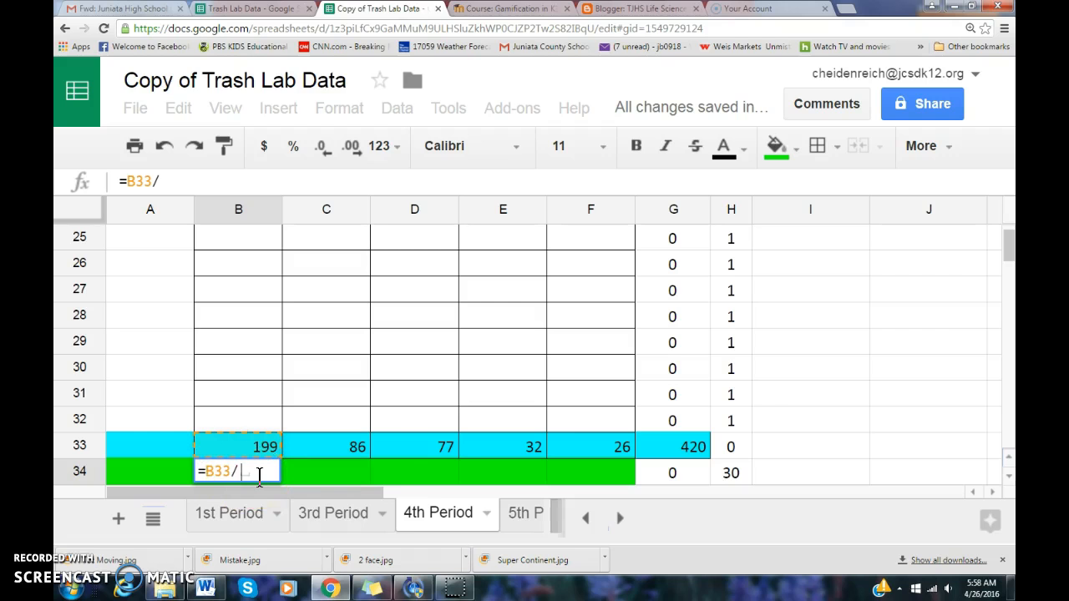
click(666, 451)
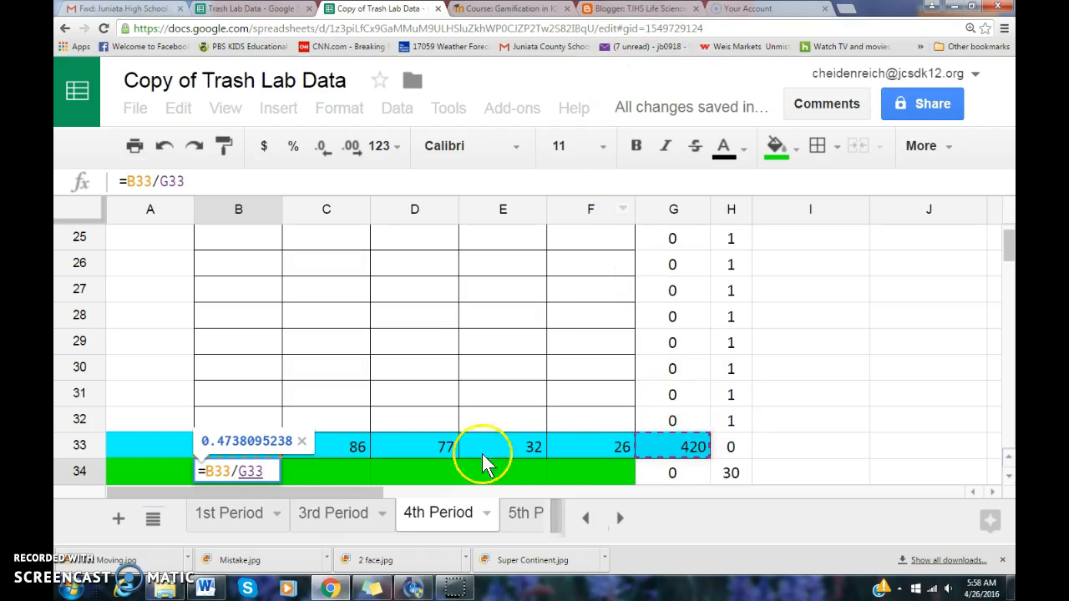
click(260, 471)
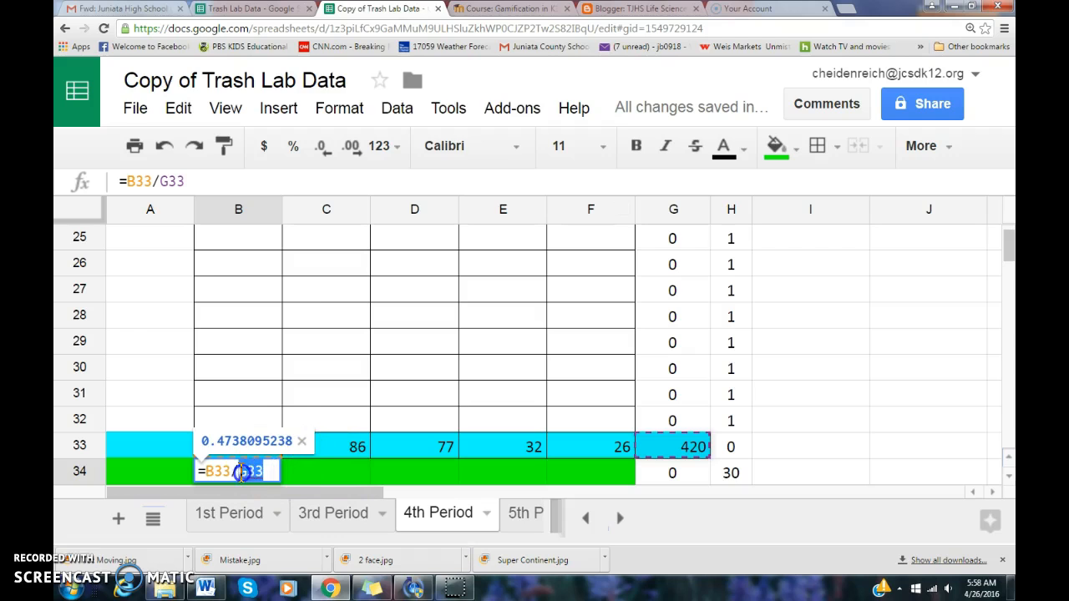
text(4)
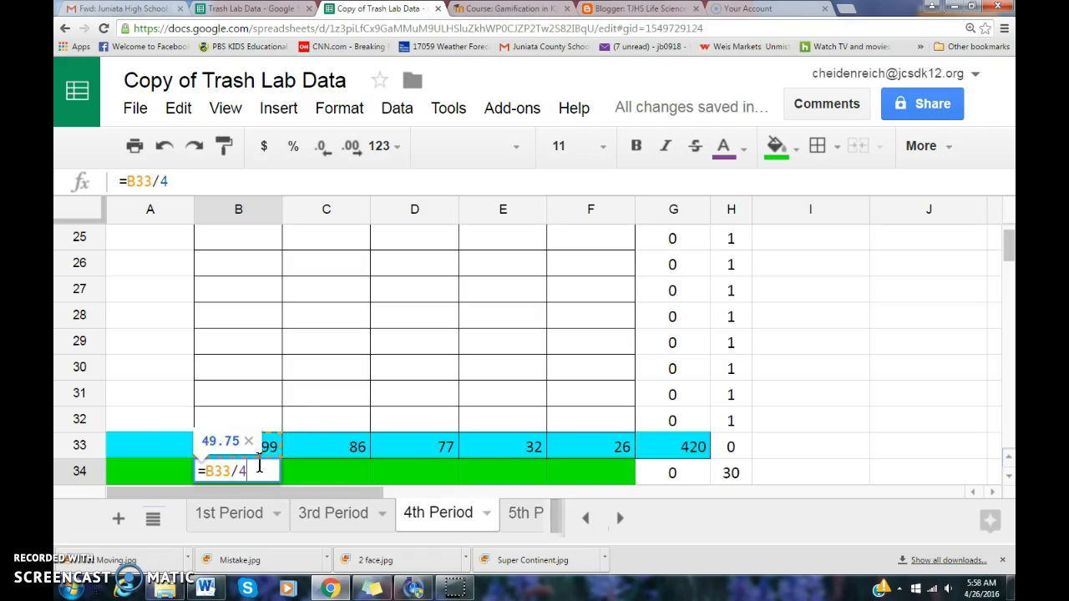
text(20)
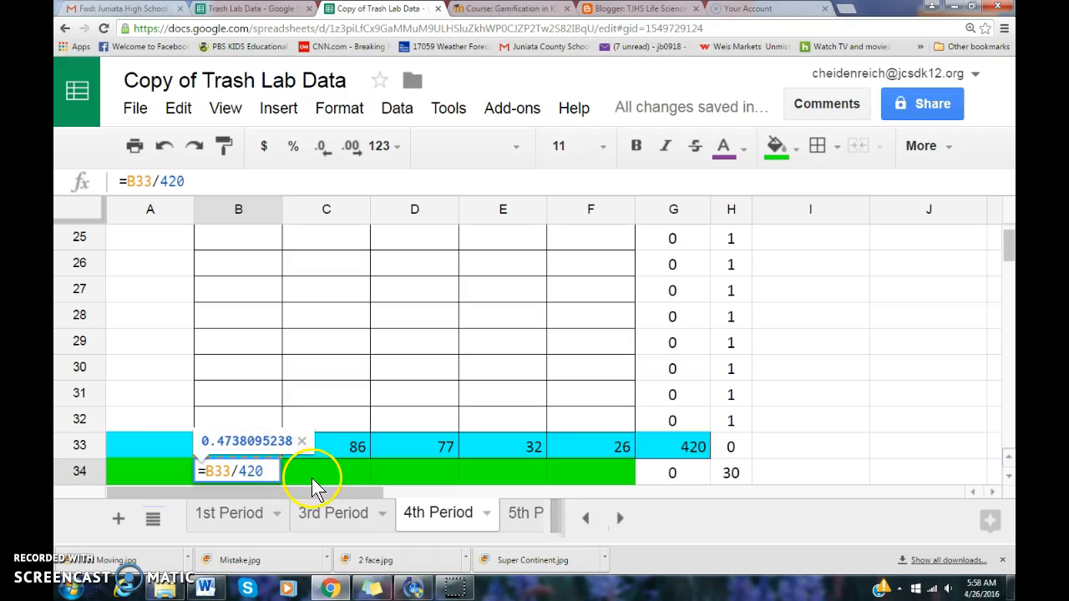
key(Return)
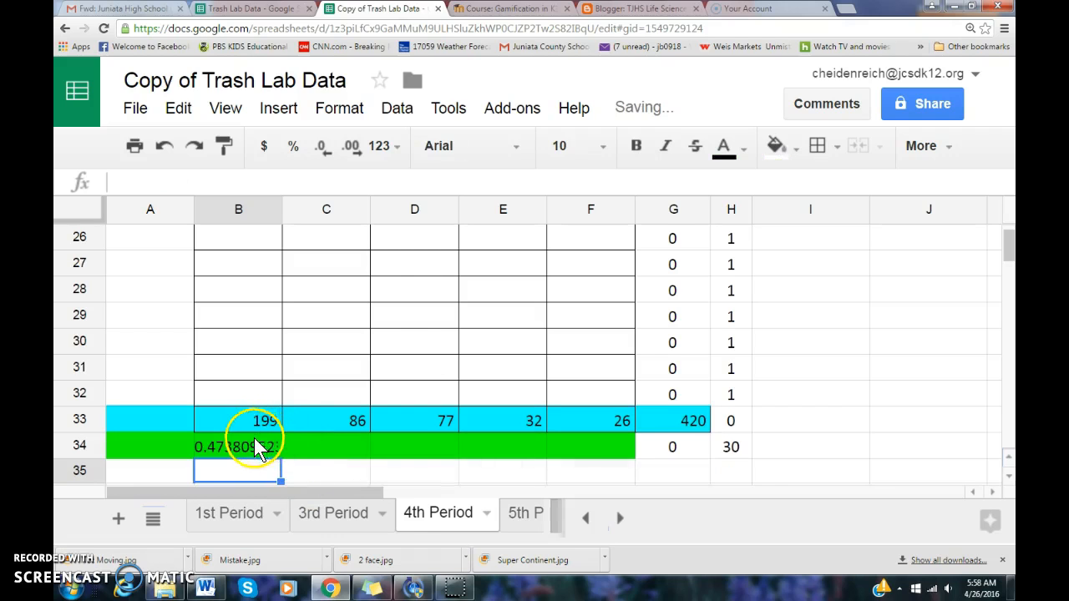
click(255, 451)
drag(503, 451, 559, 446)
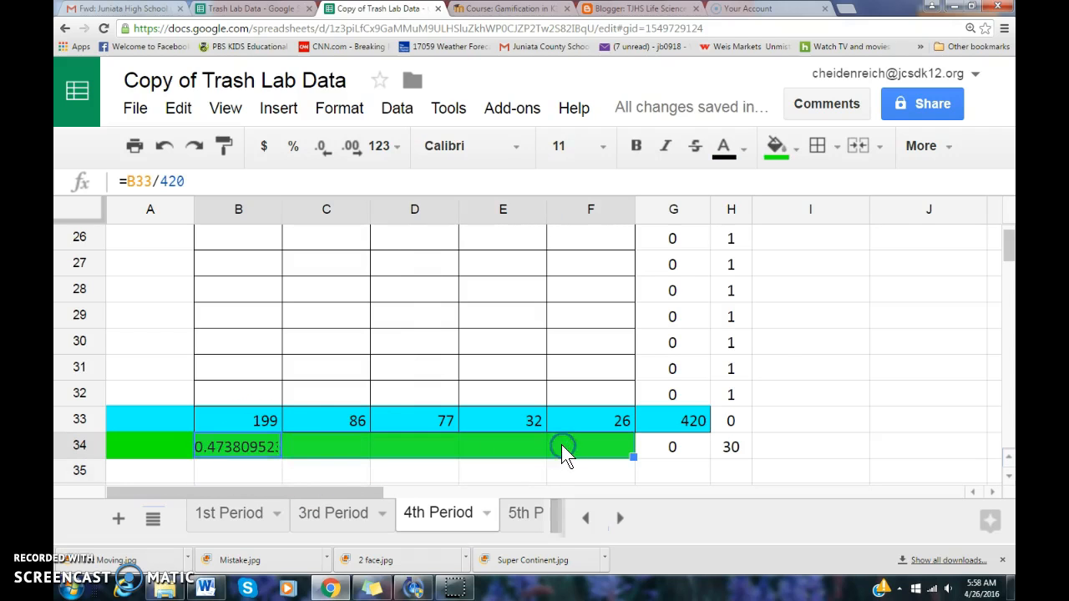
key(ctrl+r)
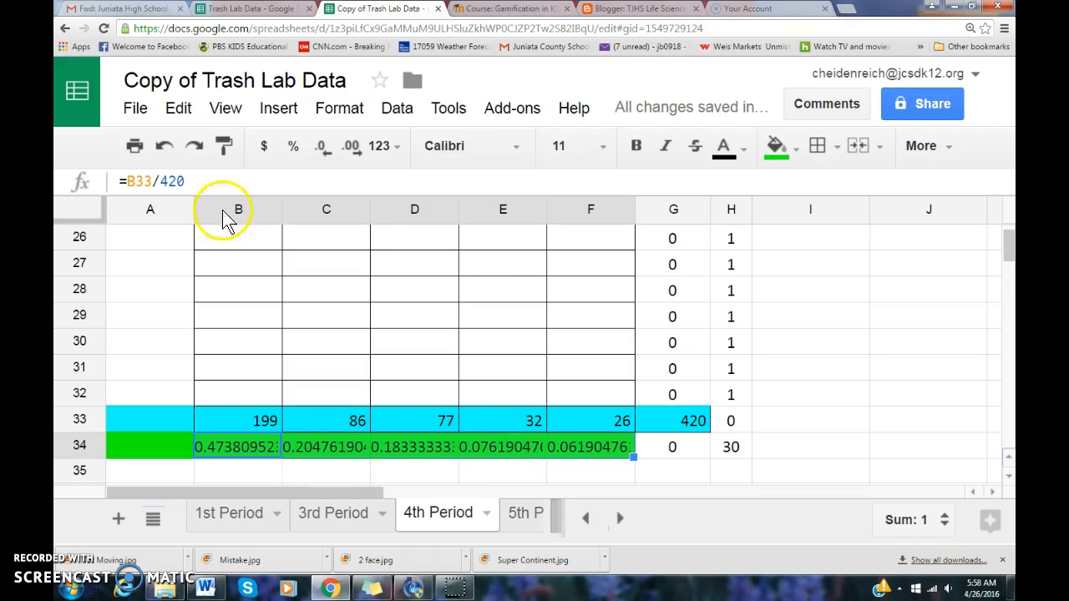
Format B34:F34 as Percent, showing 47.38%, 20.48%, 18.33%, 7.62% and 6.19%
click(336, 111)
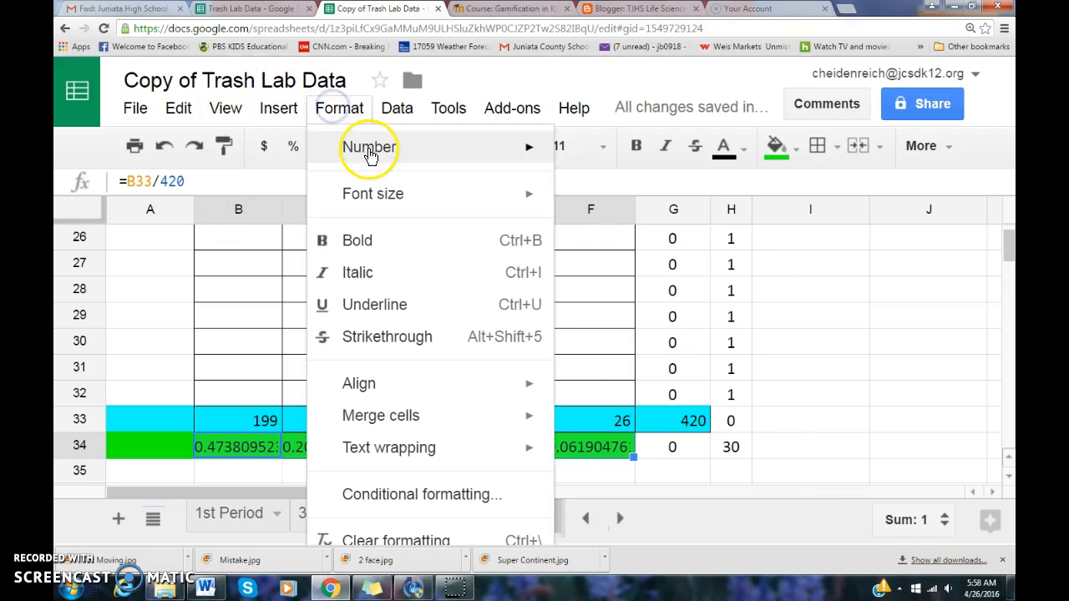
mouse_move(372, 157)
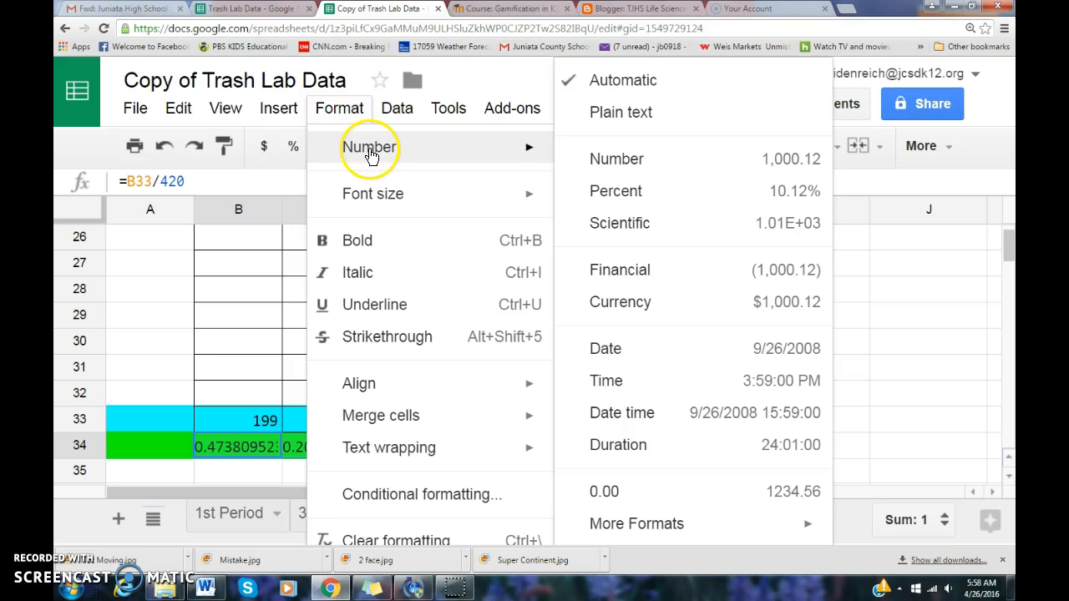
click(628, 199)
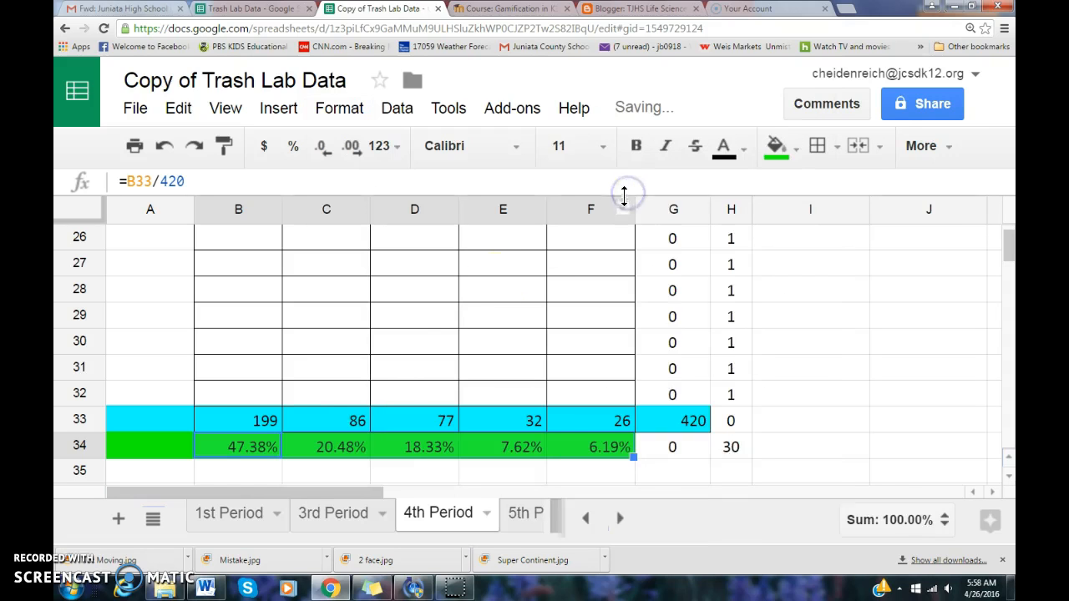
click(257, 453)
click(322, 451)
drag(322, 451, 584, 449)
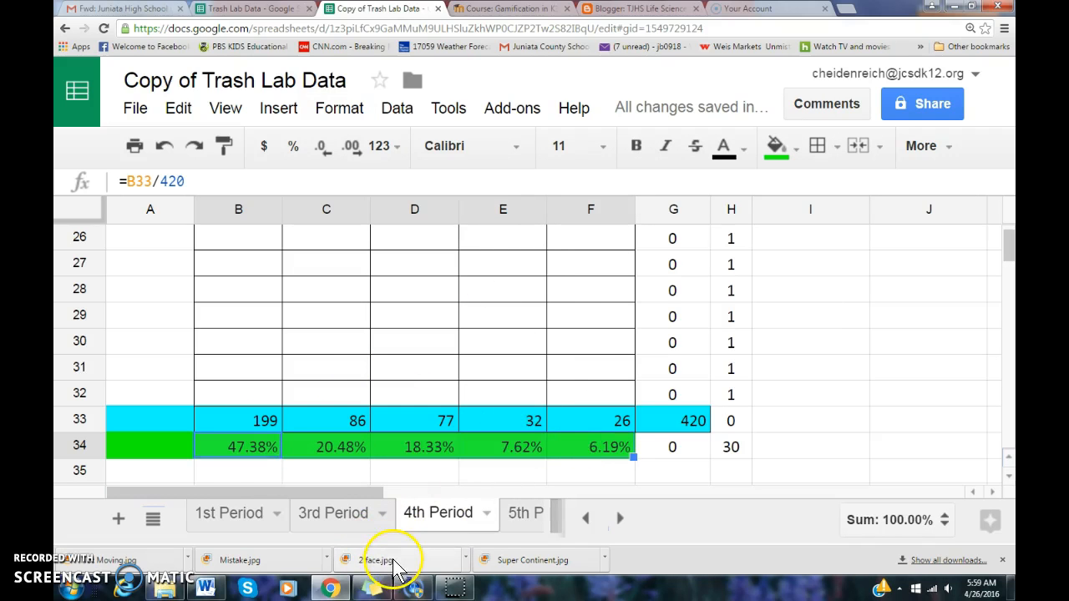
click(209, 588)
Shade the CLASS PERCENTAGE row cells yellow
drag(441, 231, 635, 232)
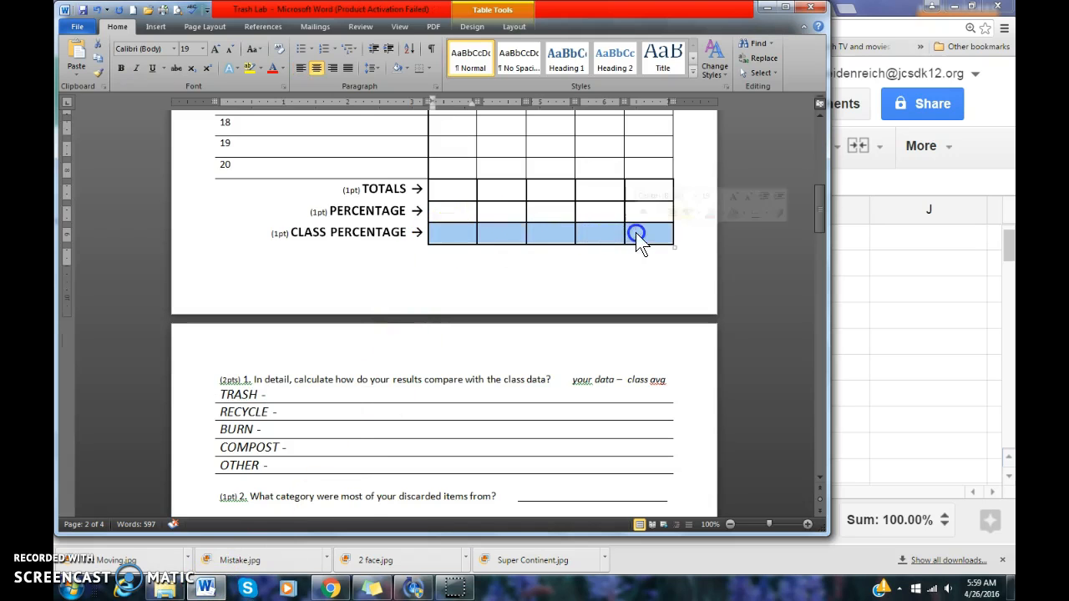
click(439, 210)
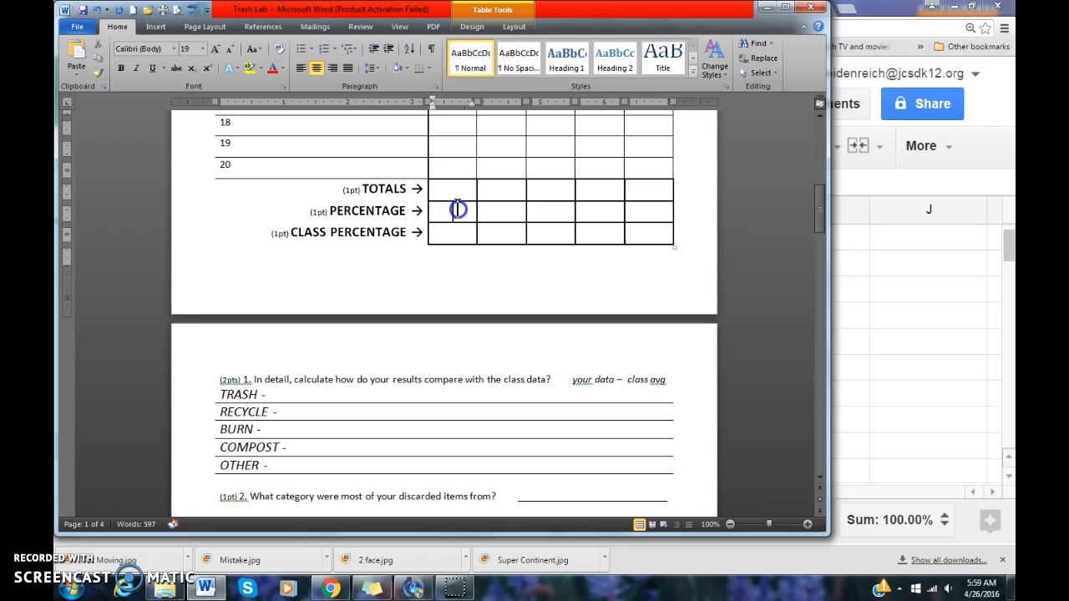
drag(459, 189, 636, 189)
drag(453, 212, 626, 207)
drag(446, 232, 638, 233)
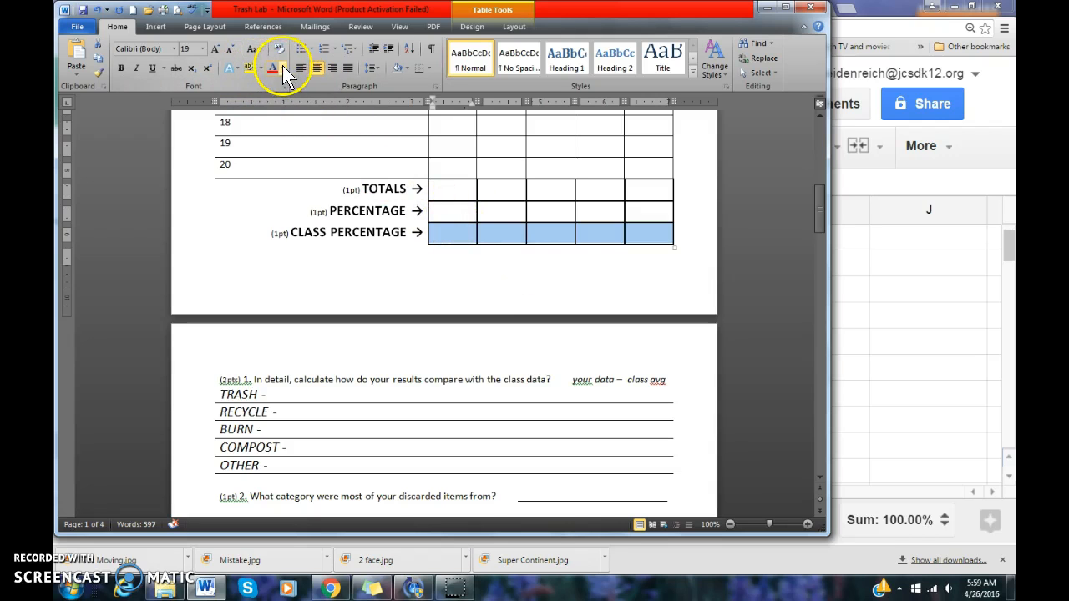
click(406, 68)
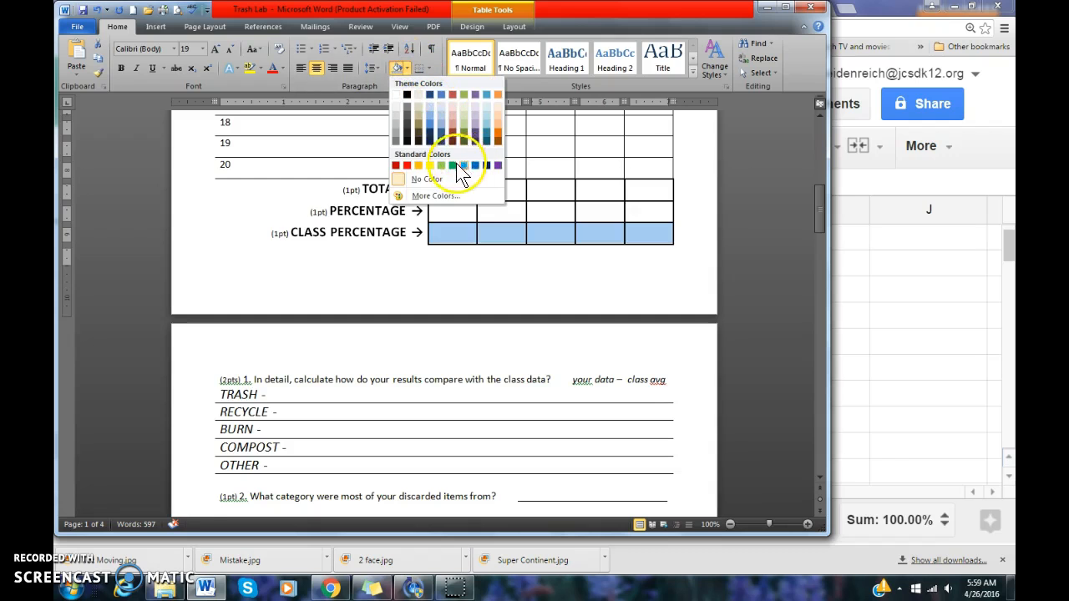
click(429, 165)
Shade the PERCENTAGE row cells green
click(448, 213)
drag(448, 213, 639, 206)
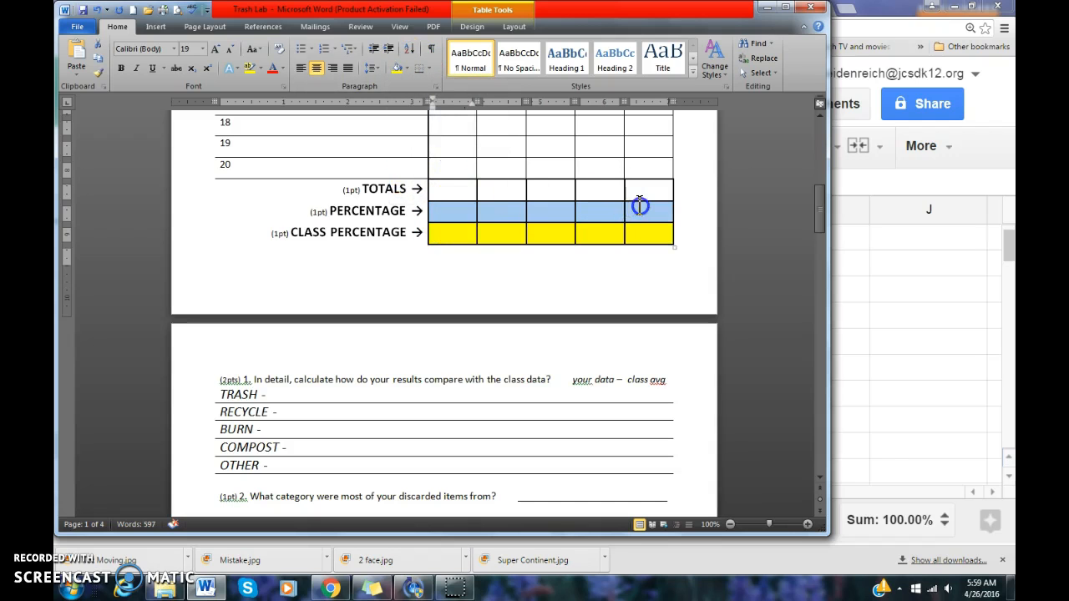
click(408, 67)
click(451, 166)
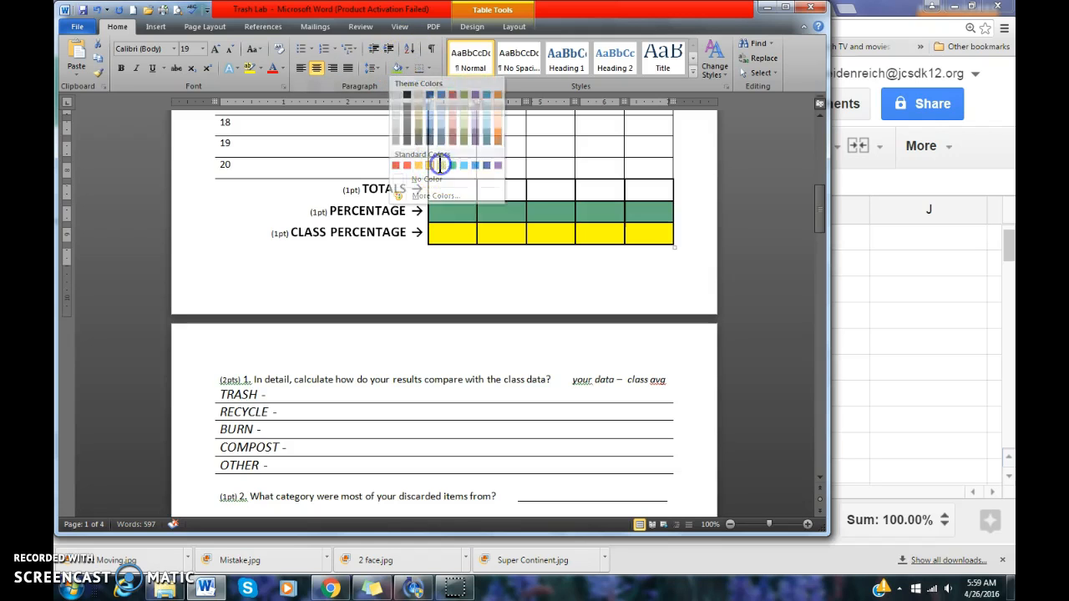
click(451, 236)
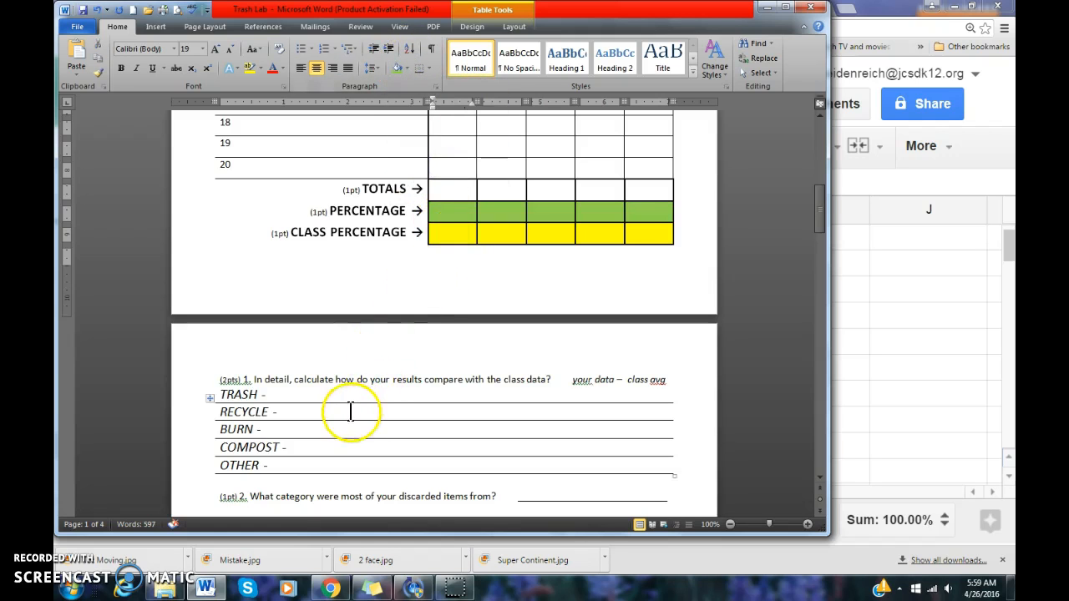
click(443, 232)
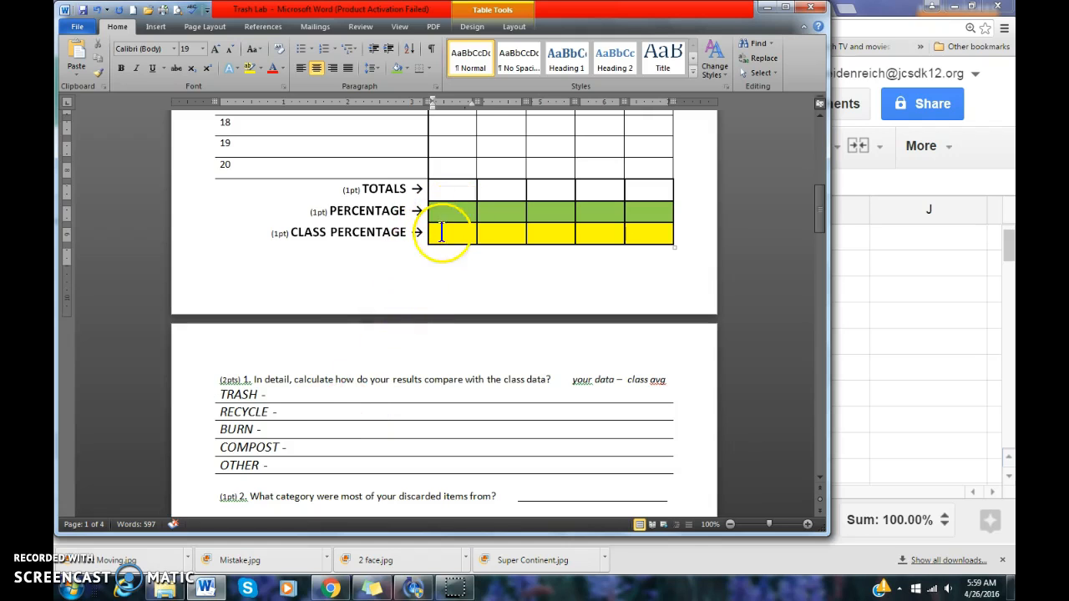
click(303, 394)
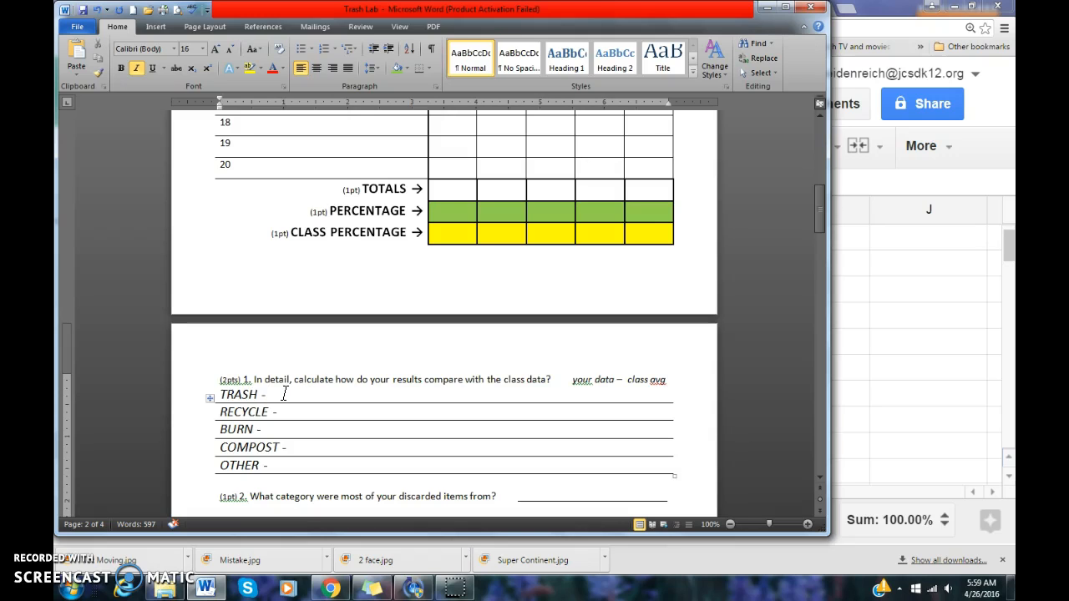
Bold the 'your data – class avg' label on question 1's TRASH answer line
click(294, 412)
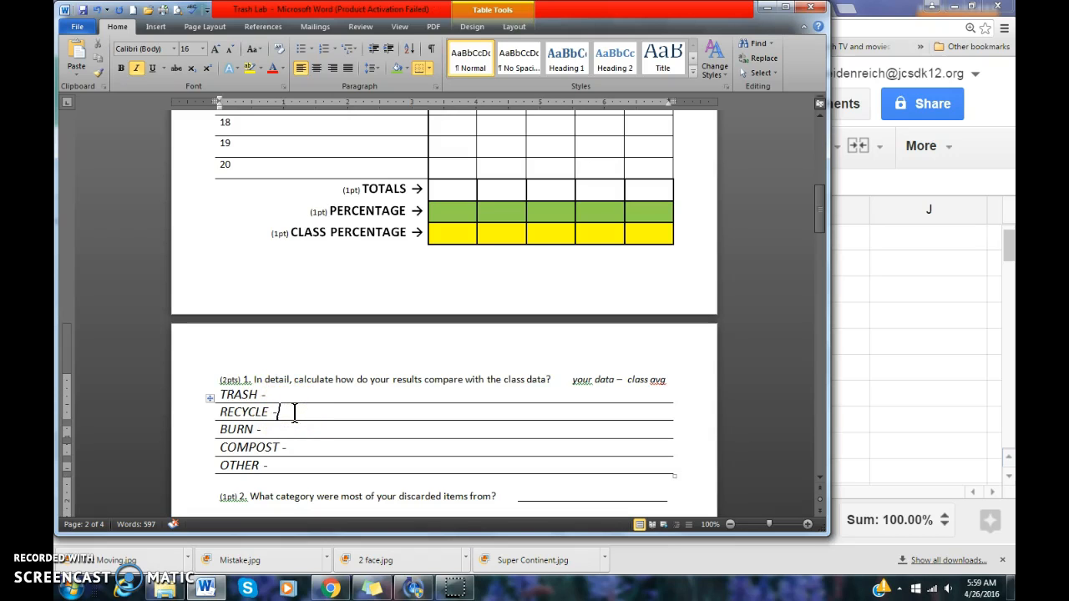
click(296, 429)
click(275, 395)
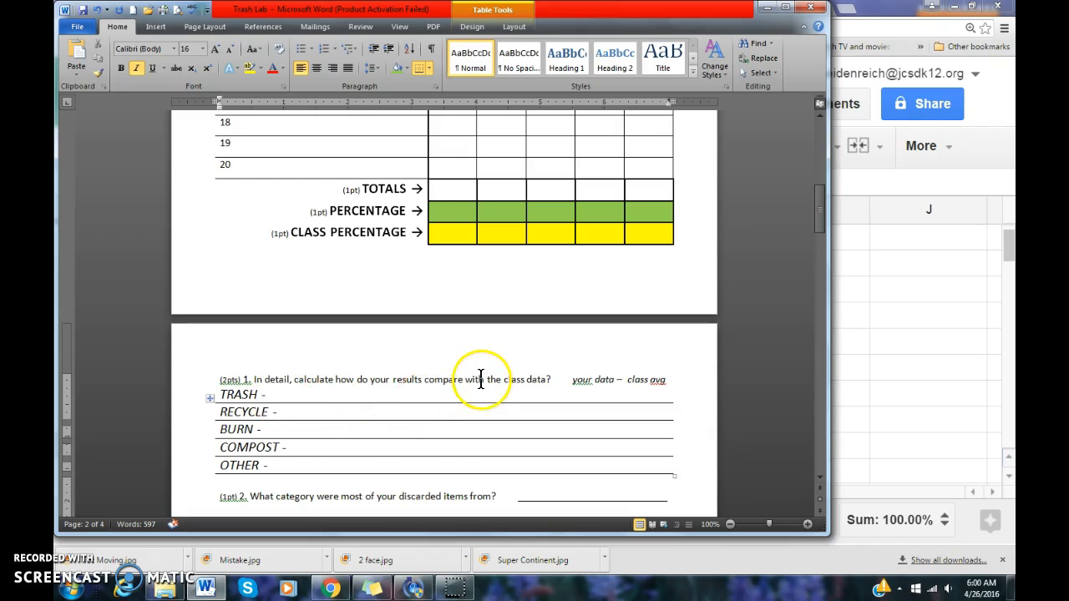
drag(573, 380, 659, 380)
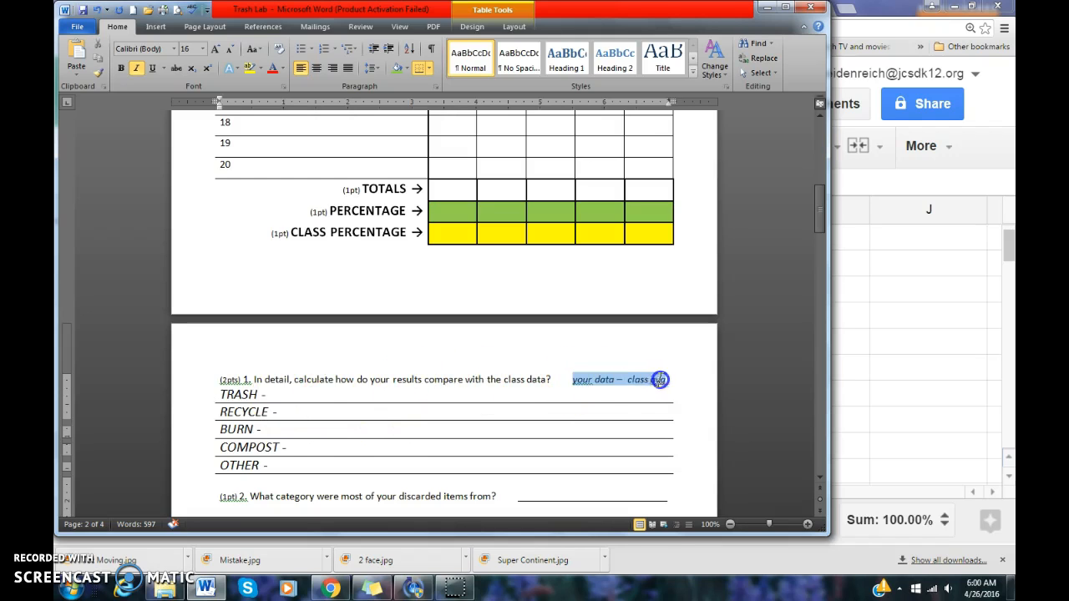
key(ctrl+b)
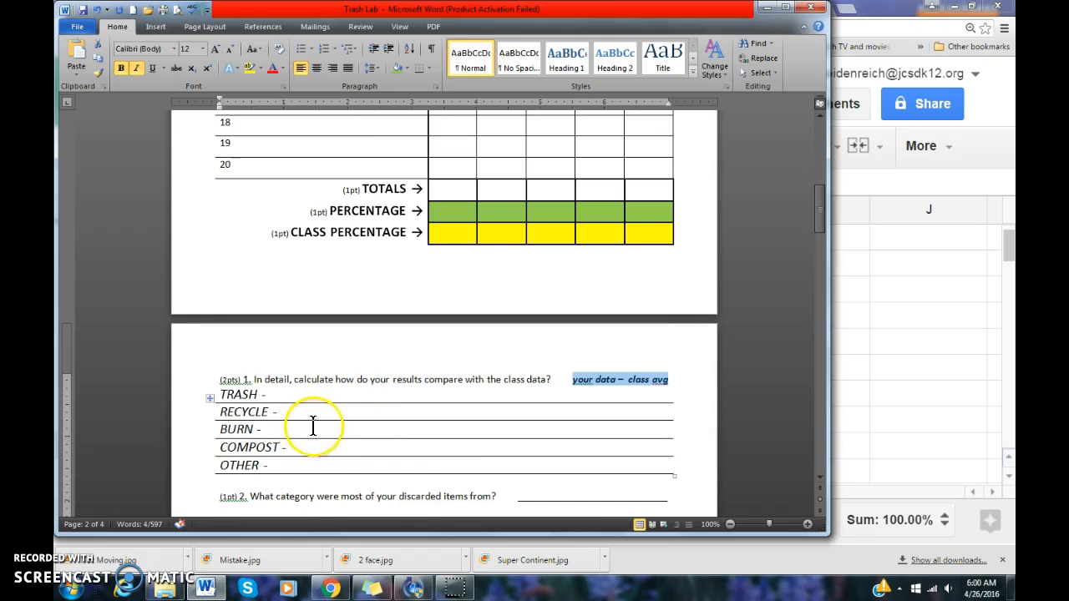
scroll(313, 421, down, 1)
scroll(420, 414, down, 1)
click(559, 394)
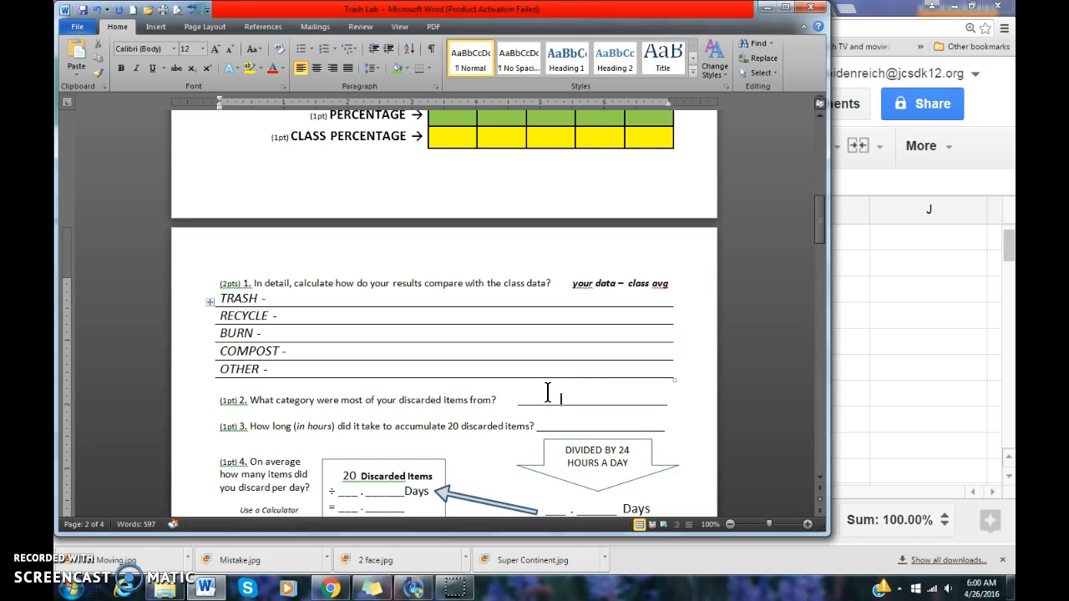
scroll(508, 392, up, 1)
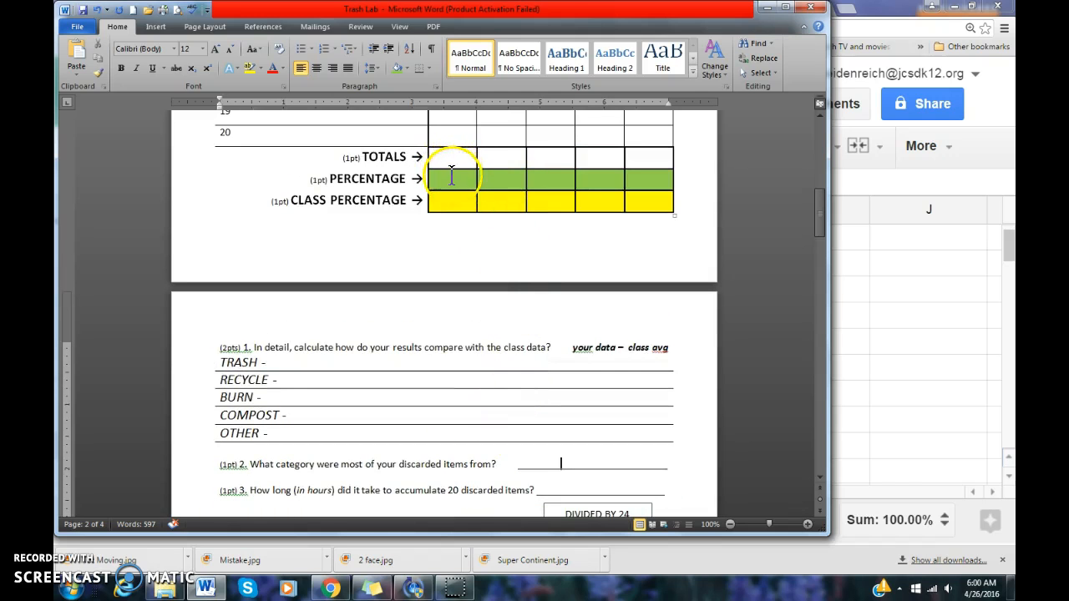
scroll(507, 385, down, 3)
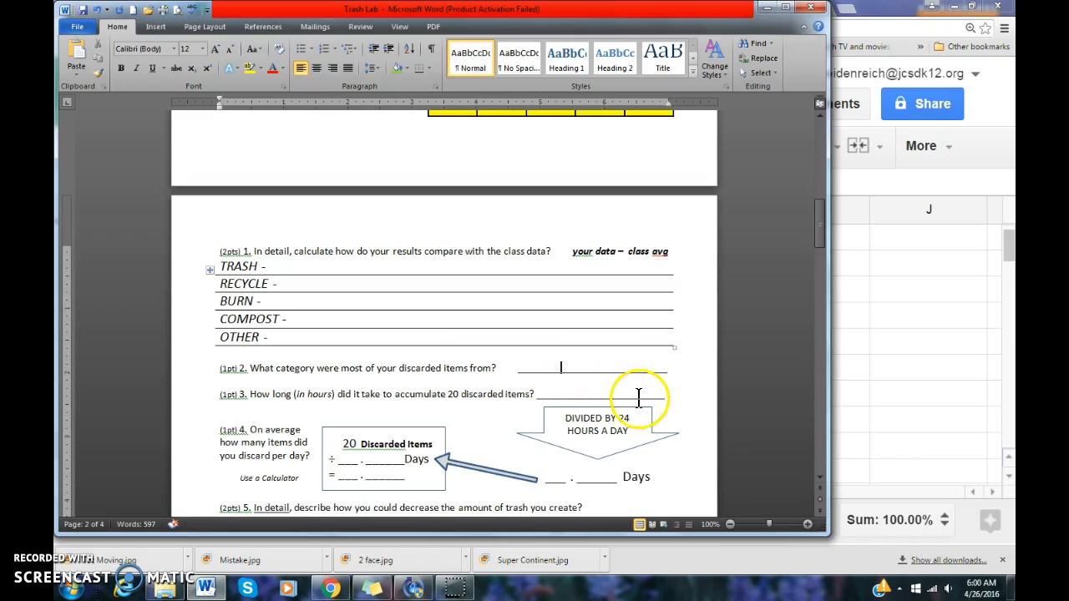
click(603, 394)
scroll(587, 397, up, 18)
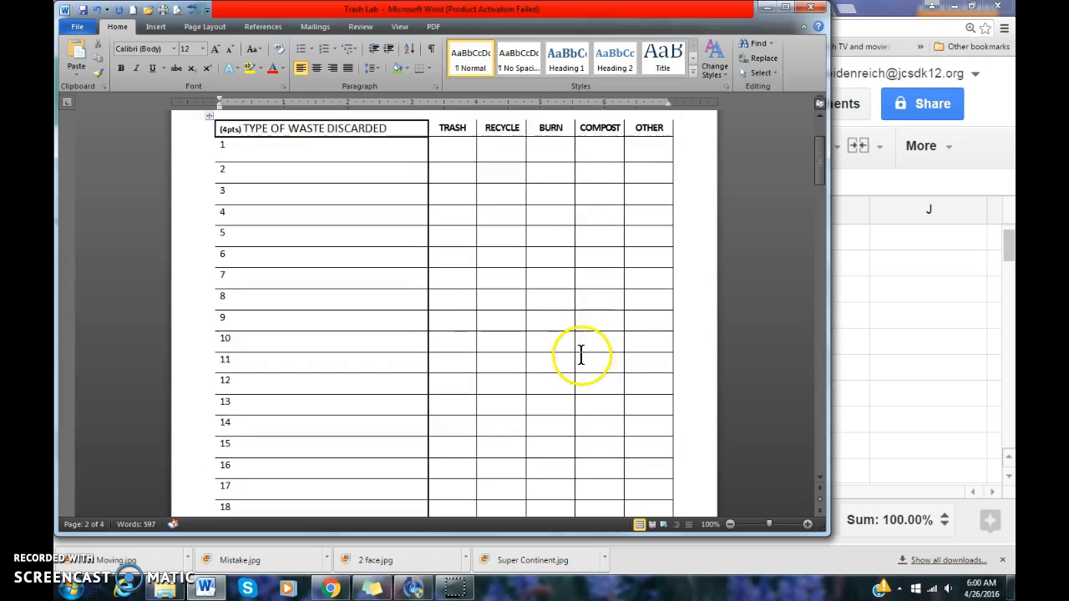
click(519, 142)
drag(519, 142, 666, 172)
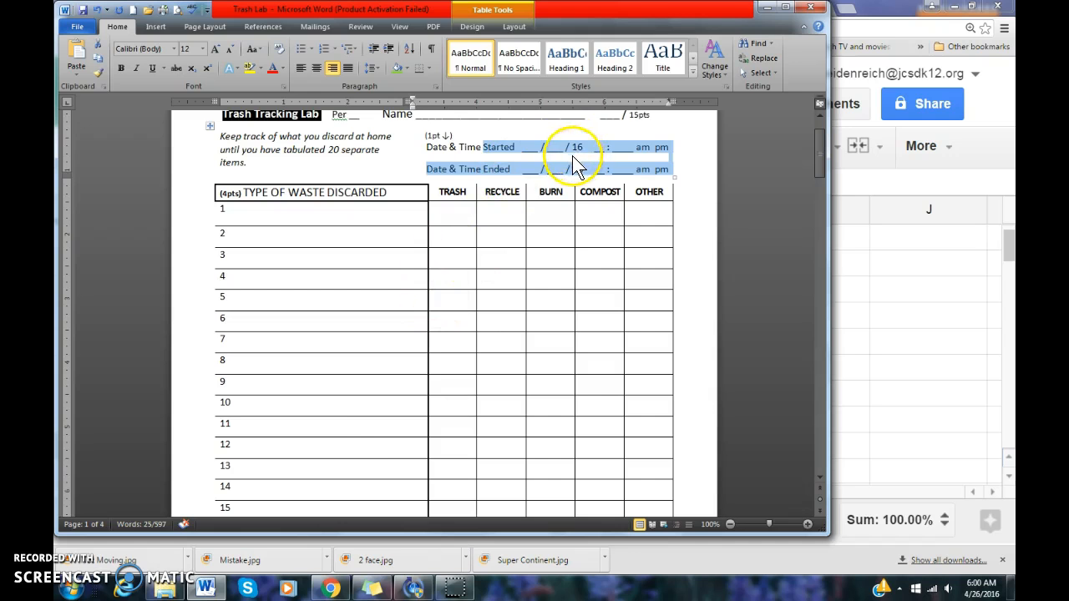
scroll(396, 420, down, 5)
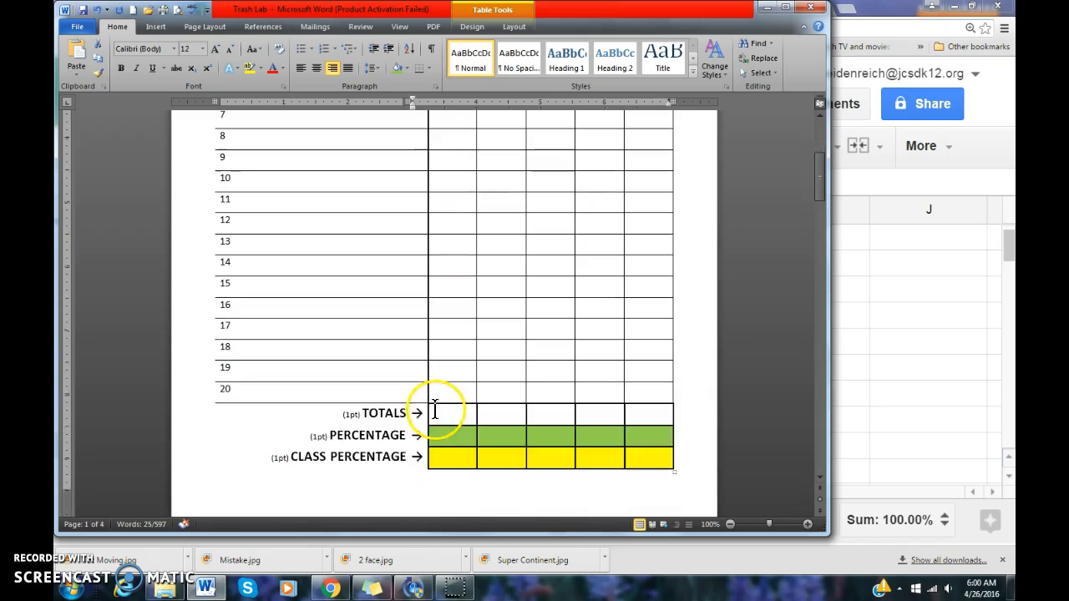
scroll(451, 409, down, 10)
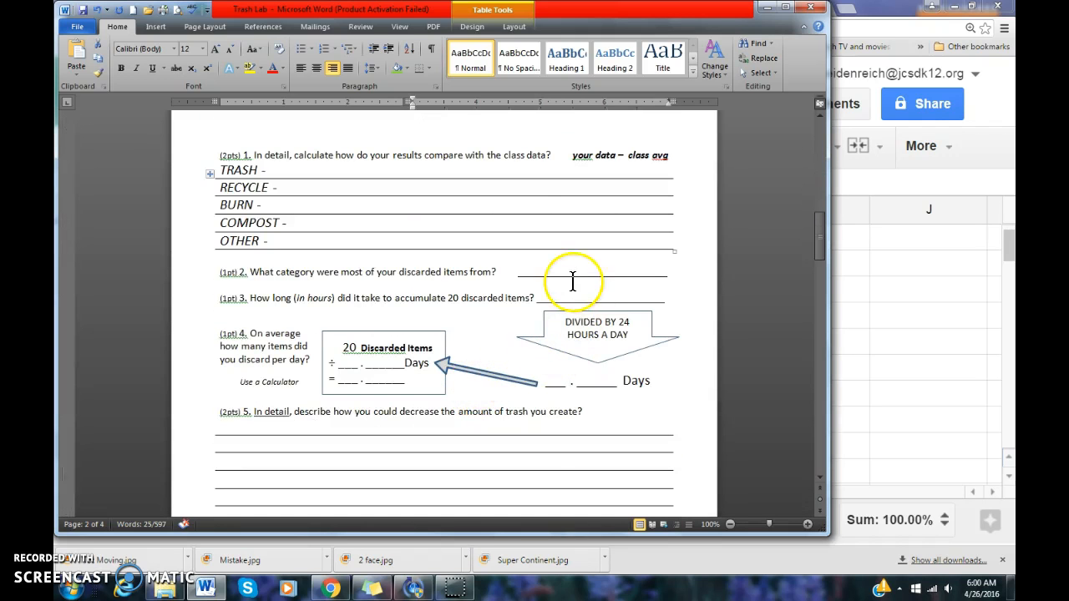
click(573, 298)
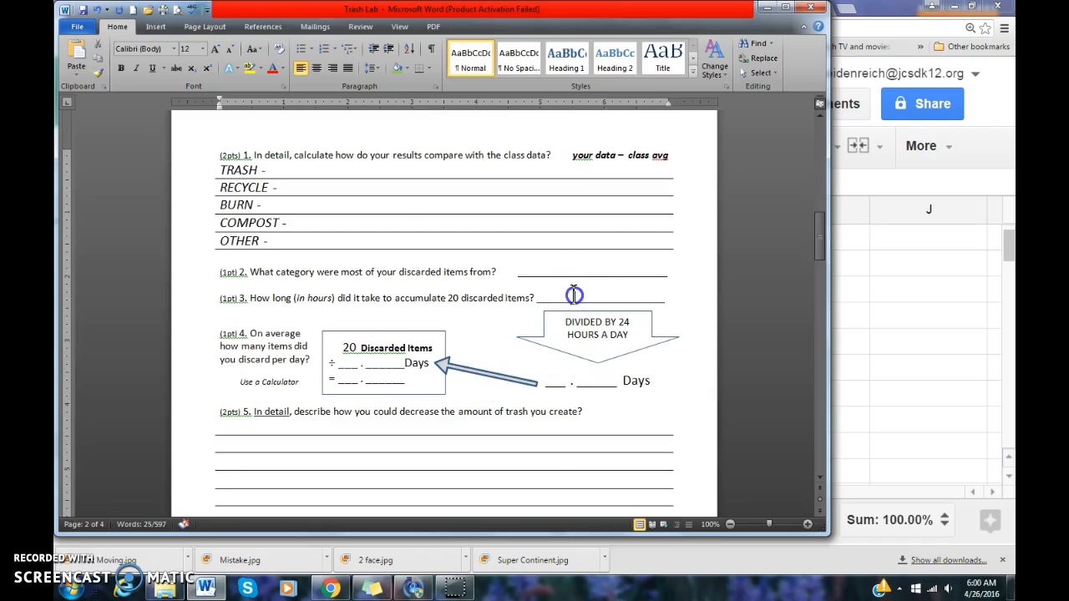
click(618, 322)
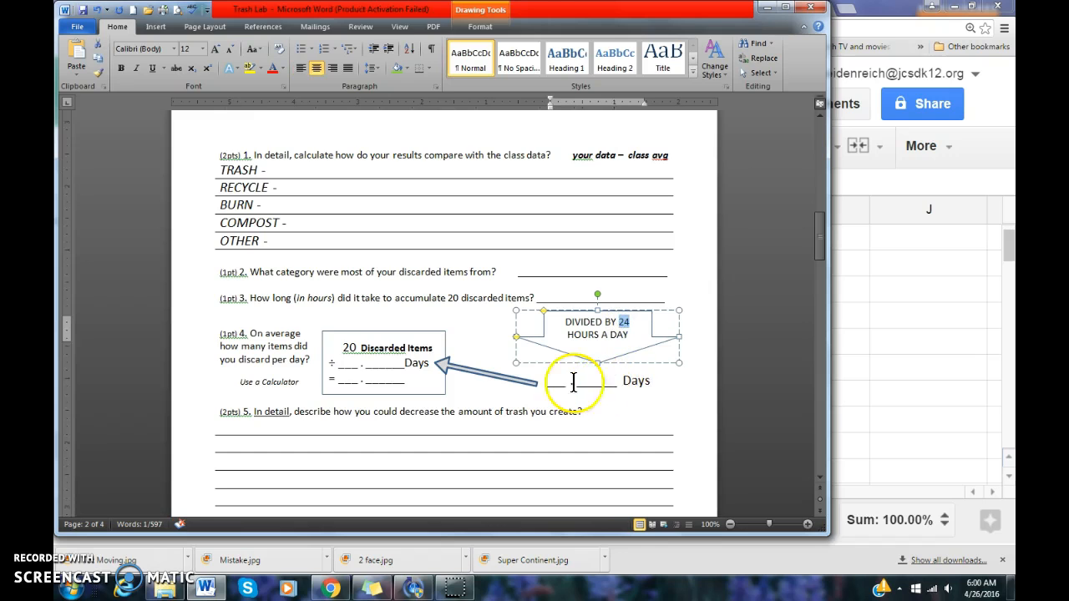
drag(343, 347, 435, 349)
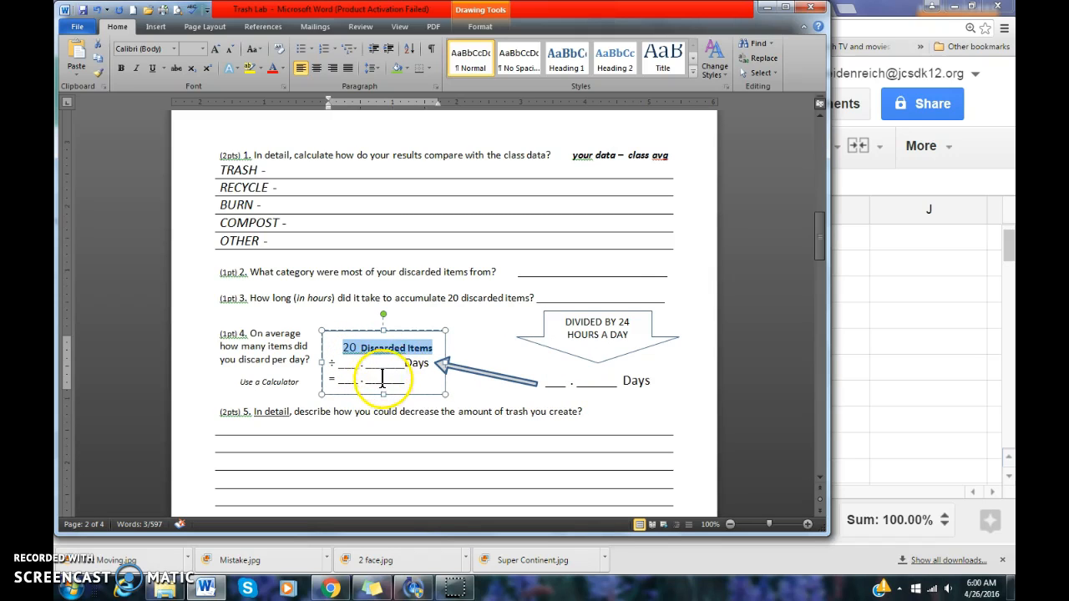
drag(412, 378, 340, 378)
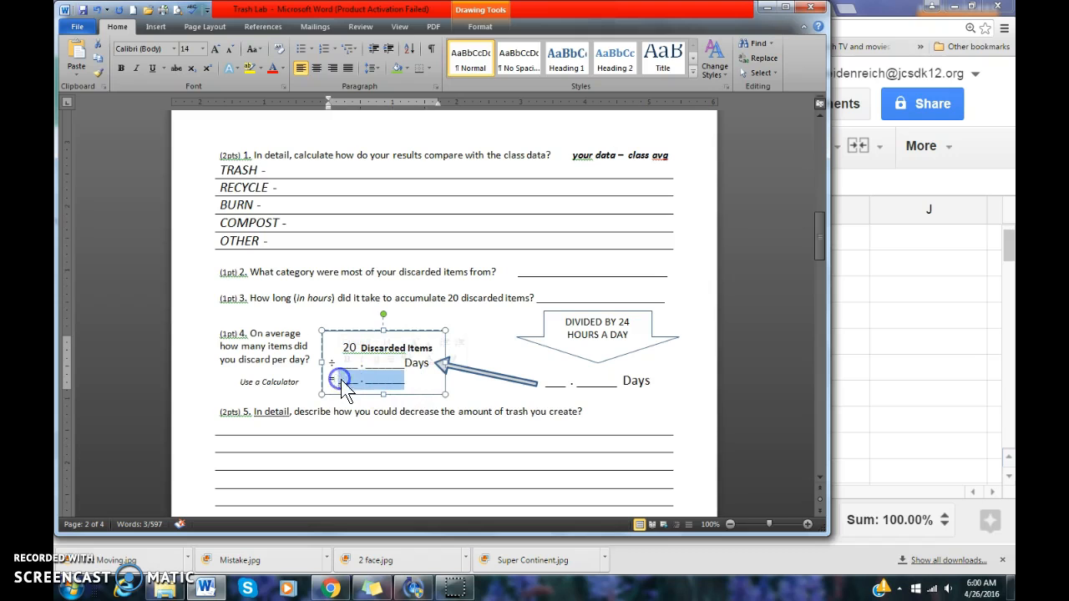
scroll(382, 399, down, 1)
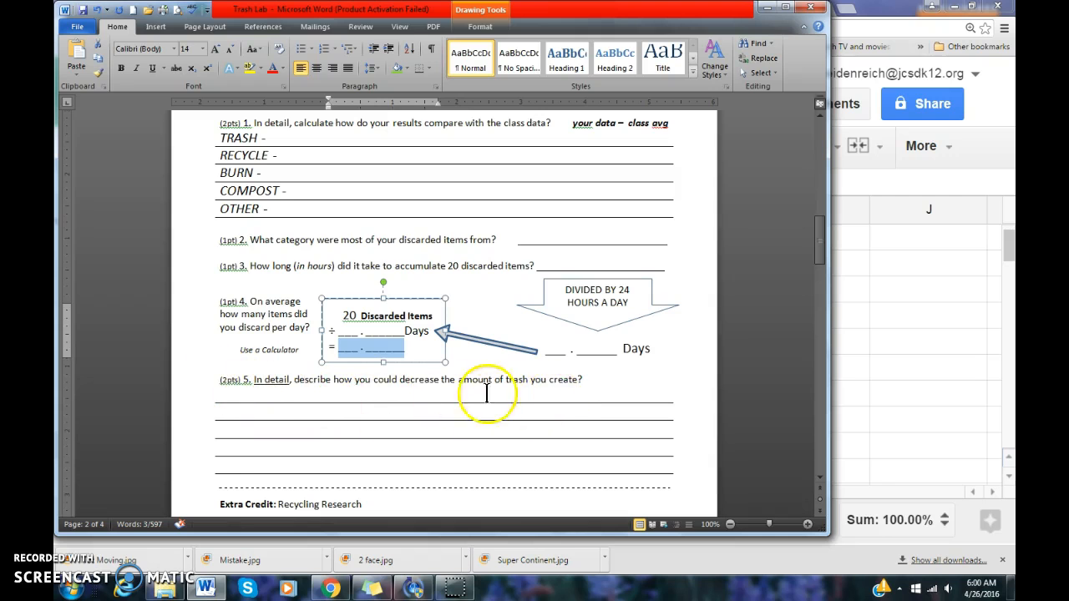
scroll(518, 376, down, 2)
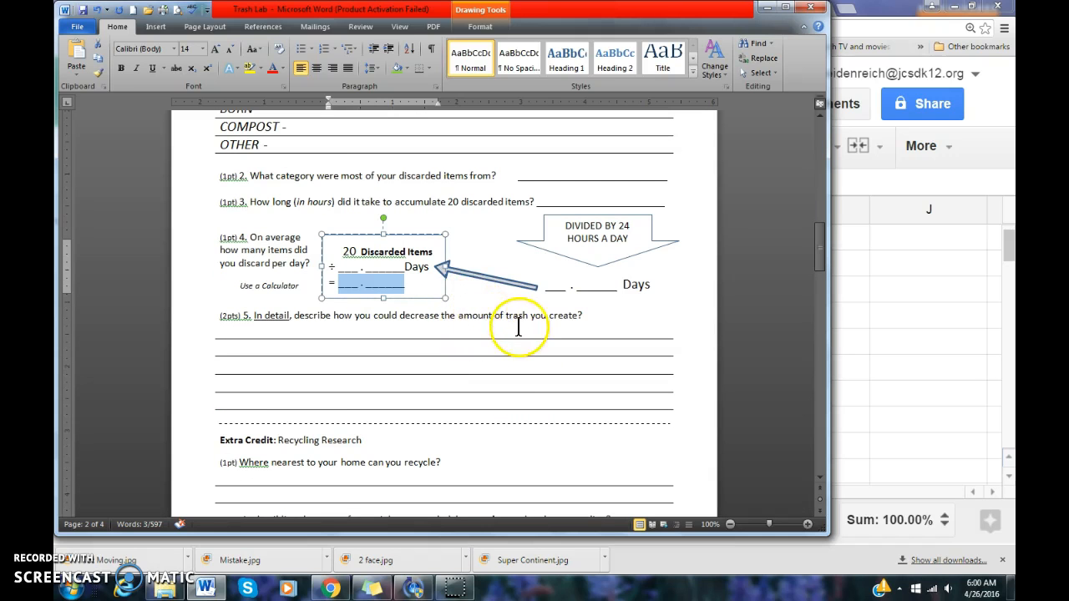
double_click(418, 317)
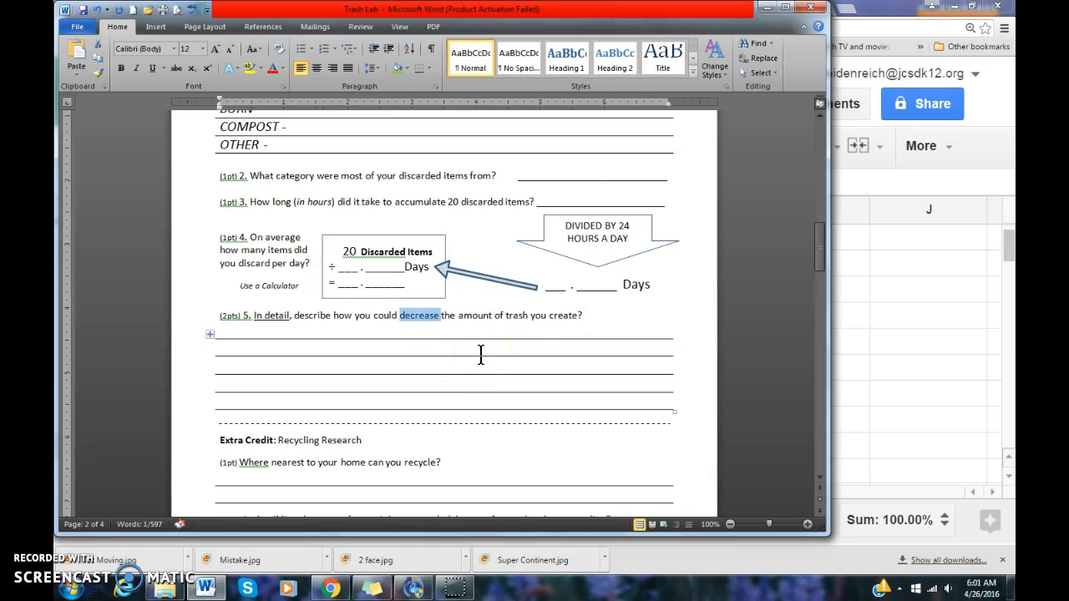
double_click(286, 316)
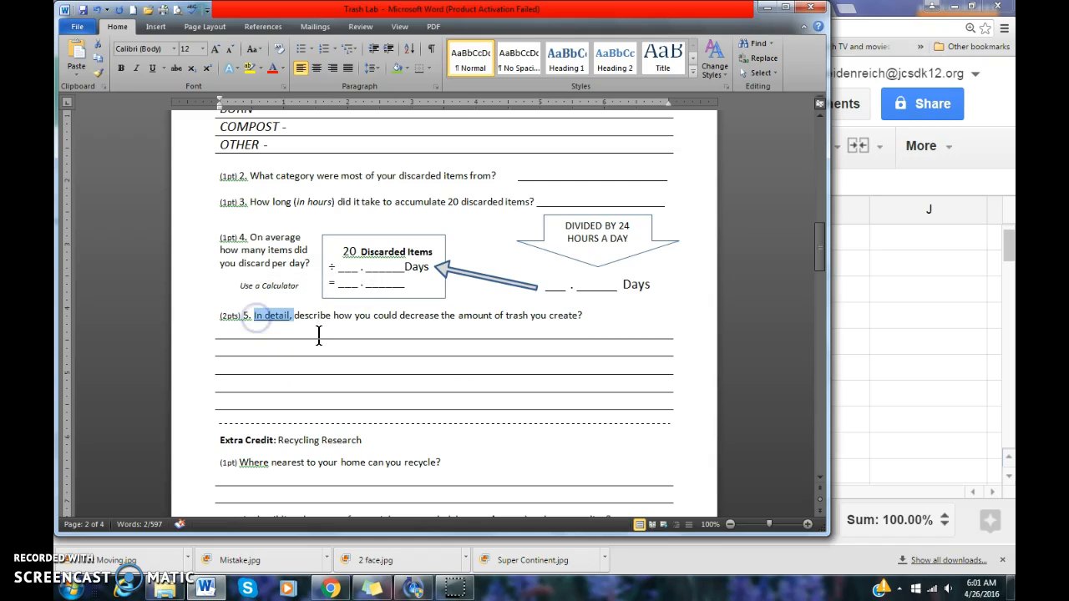
scroll(320, 334, down, 4)
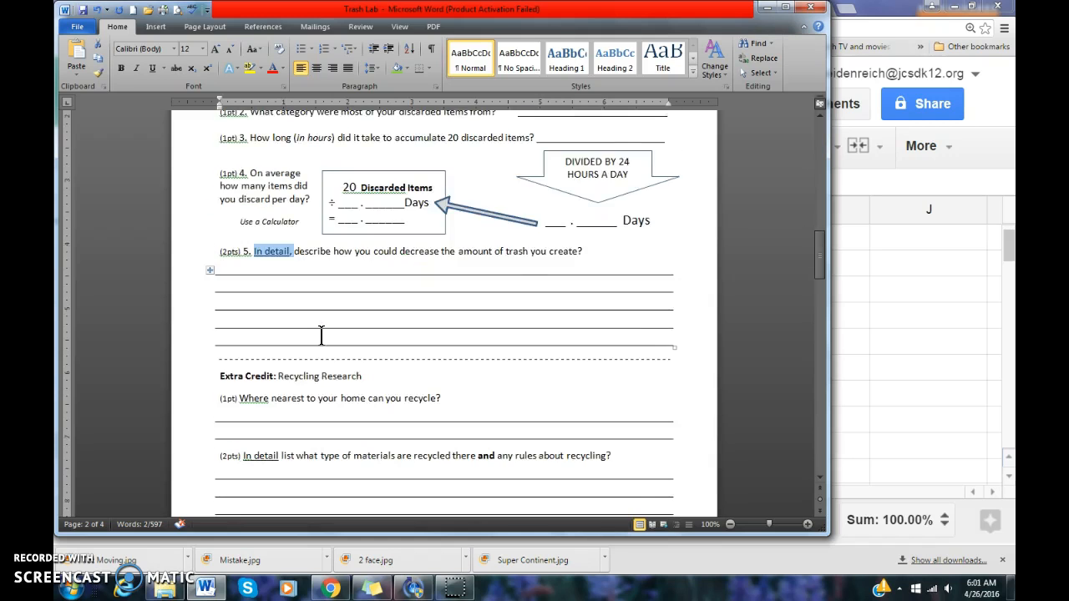
drag(222, 282, 375, 475)
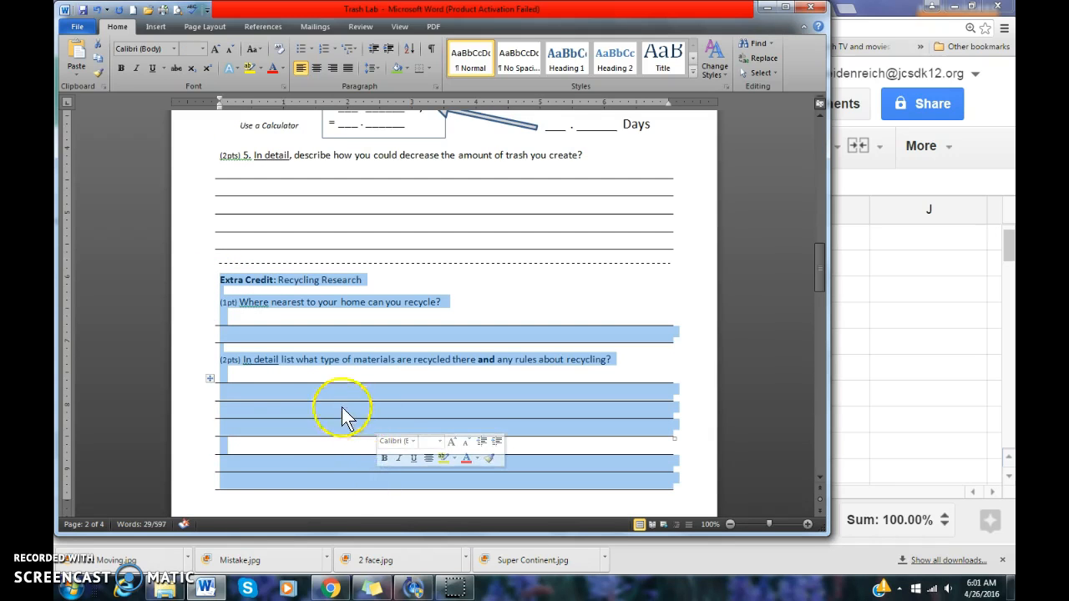